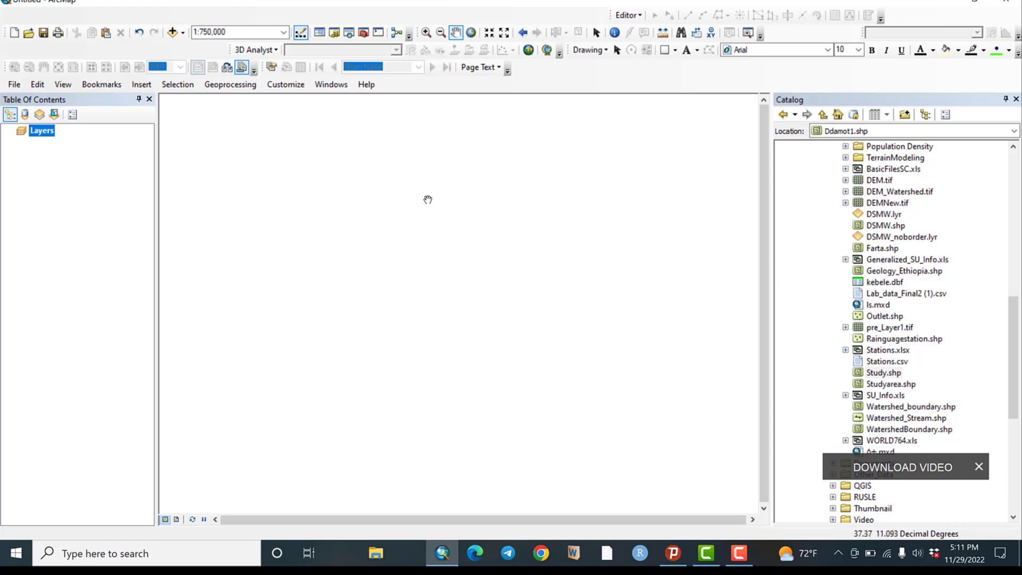
# - Add DEM_Watershed.tif from D:\Other\You Tube\Data to the map
pyautogui.click(172, 33)
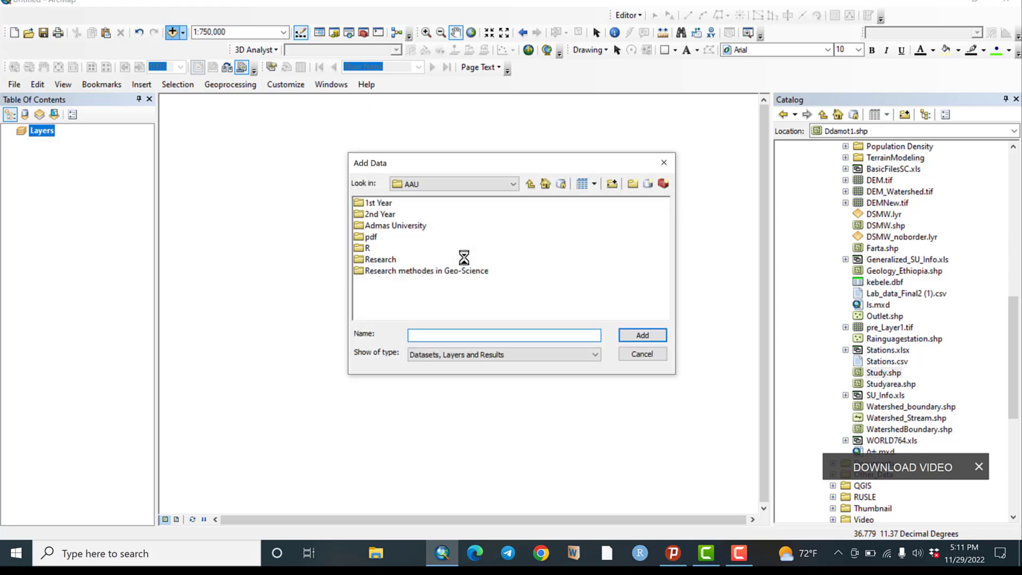
pyautogui.click(529, 184)
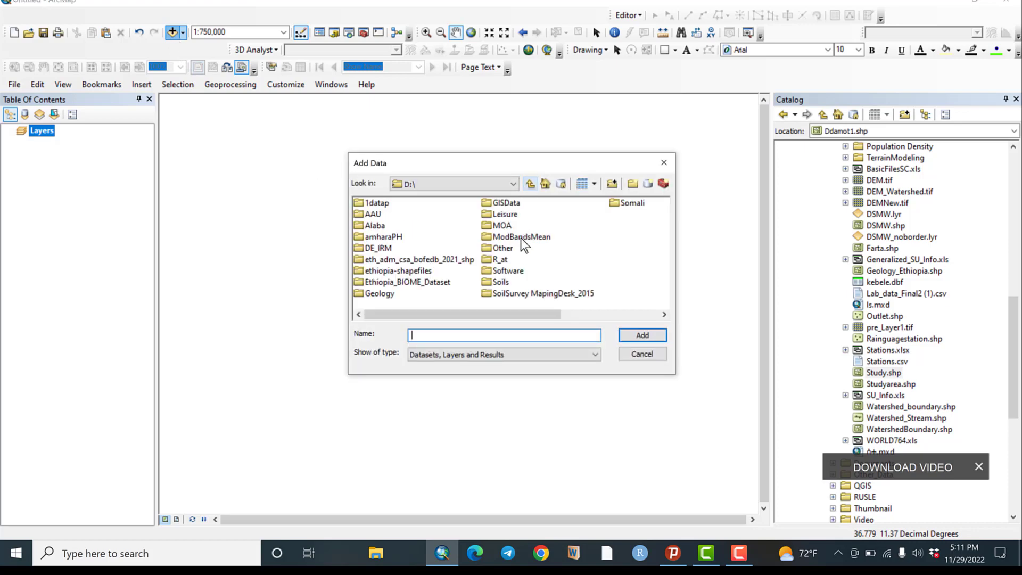
pyautogui.doubleClick(503, 249)
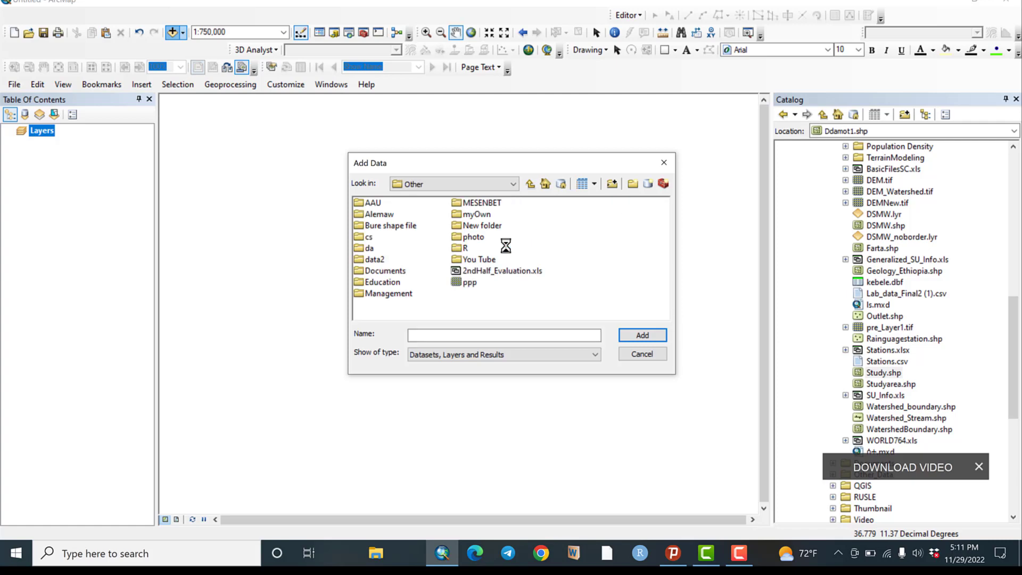
pyautogui.doubleClick(487, 259)
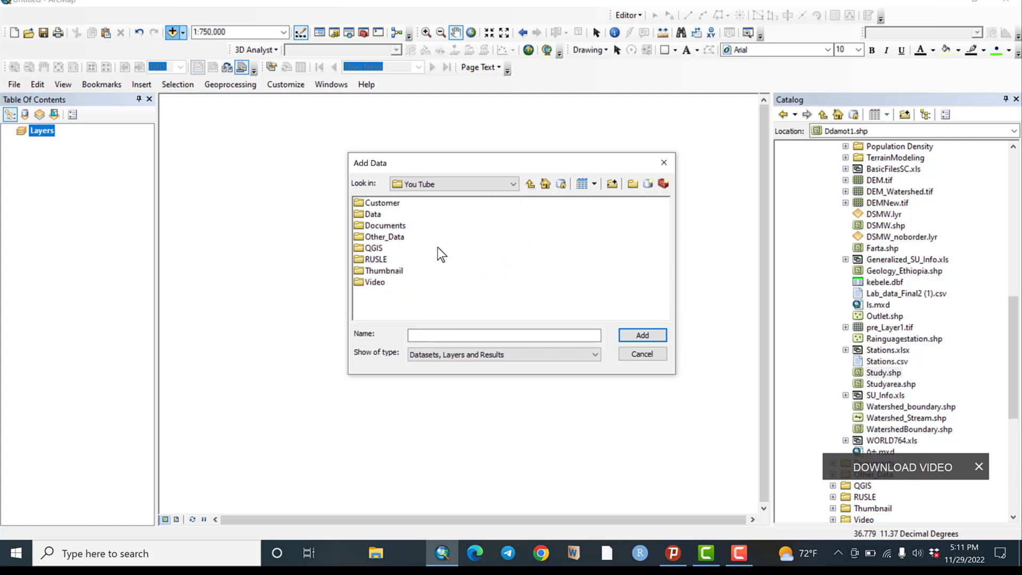
pyautogui.doubleClick(373, 214)
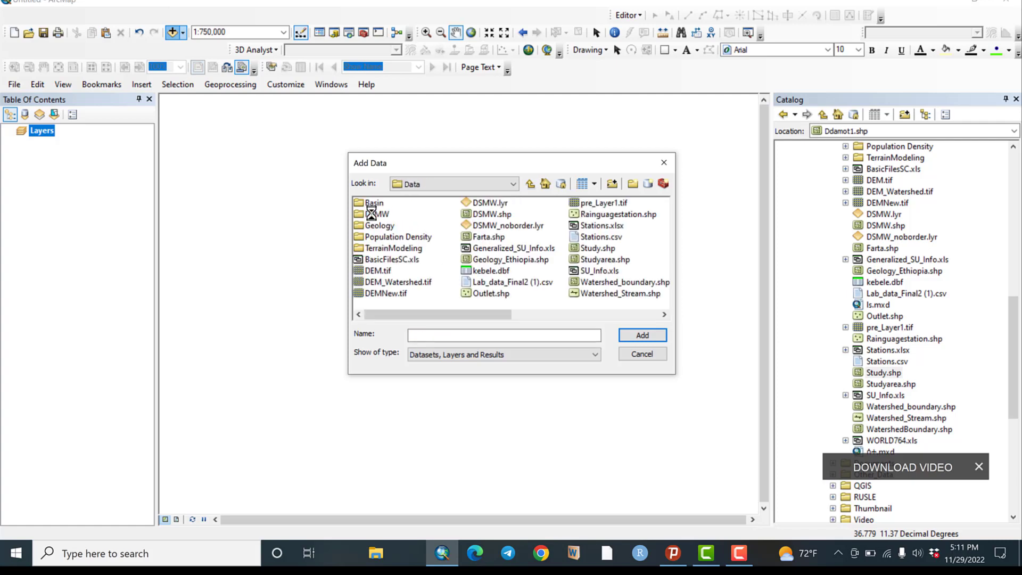
pyautogui.doubleClick(400, 283)
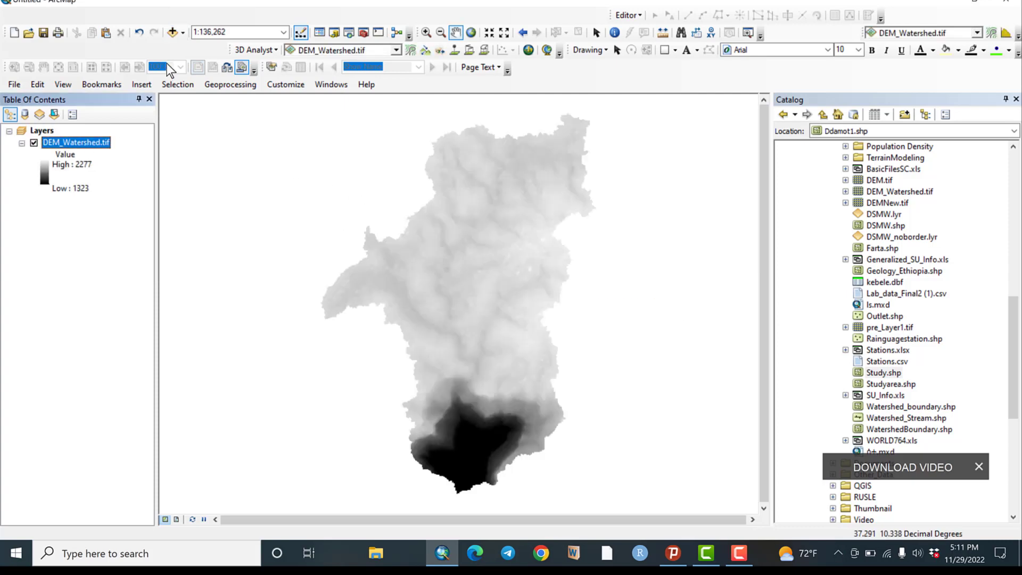
# - Add Watershed_boundary.shp and give its symbol a Hollow fill
pyautogui.click(173, 32)
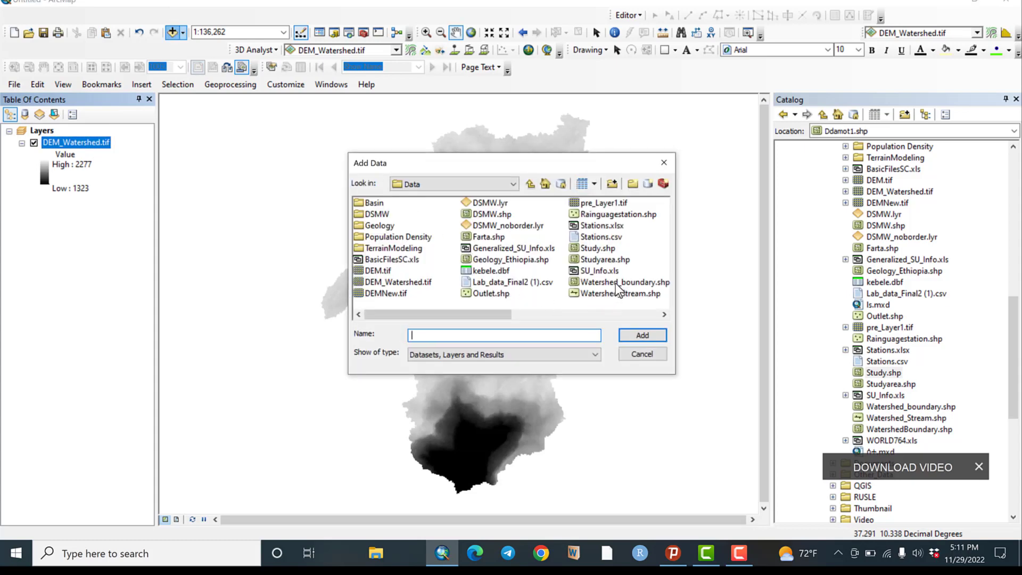
pyautogui.doubleClick(617, 282)
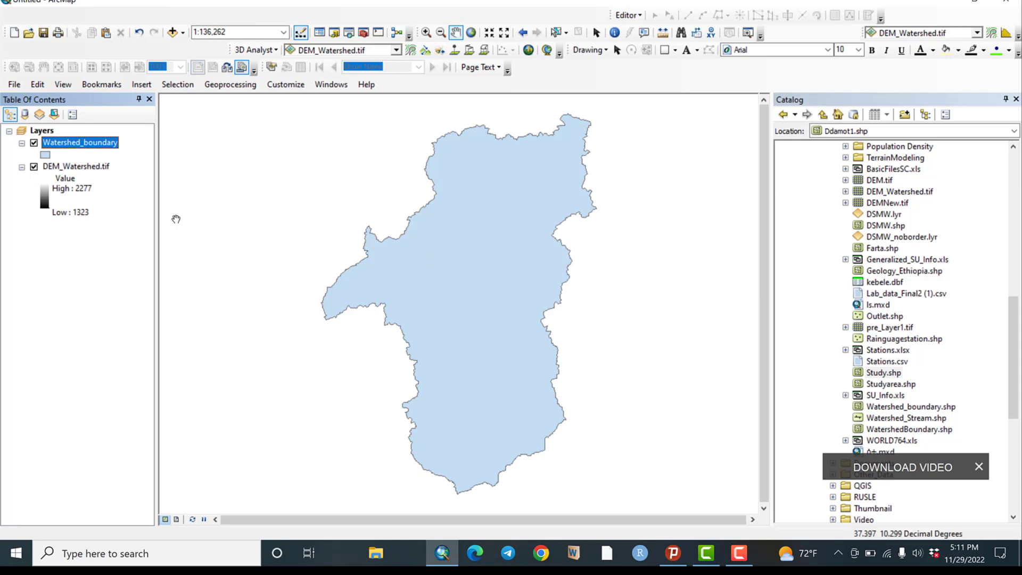
pyautogui.click(45, 154)
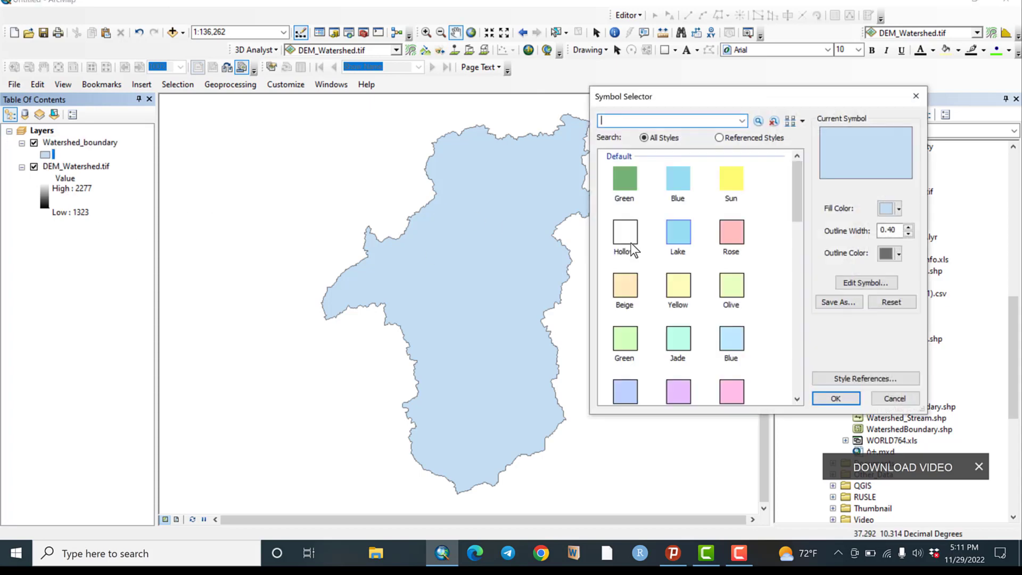
pyautogui.doubleClick(626, 234)
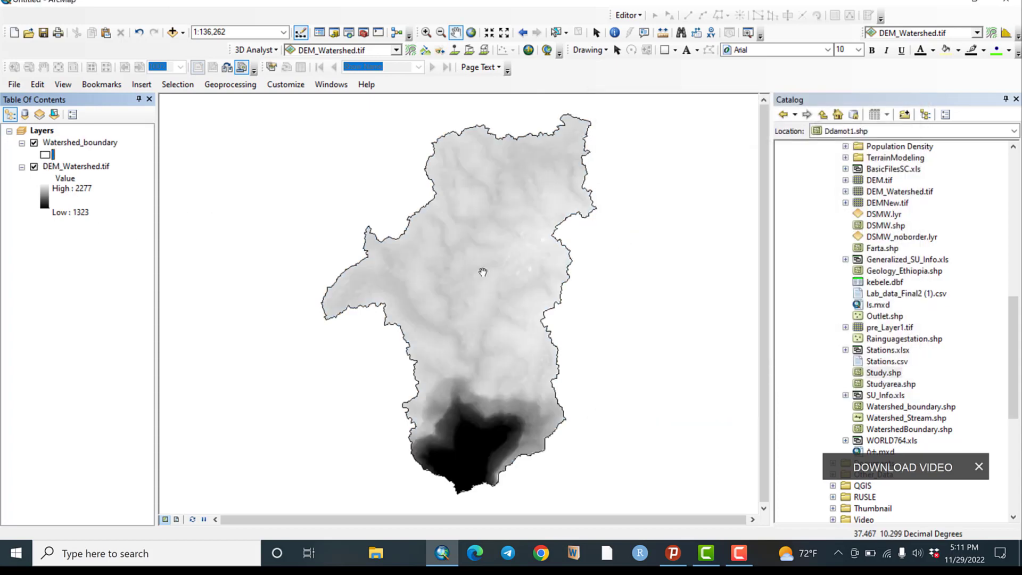
# - Close the Catalog panel so the map view widens
pyautogui.scroll(1, 483, 272)
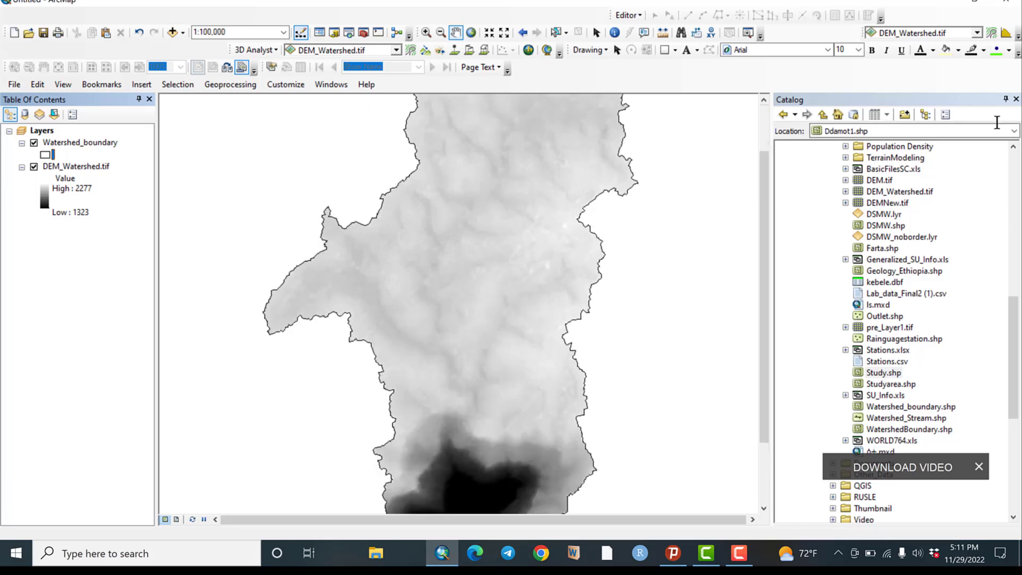
pyautogui.click(1016, 99)
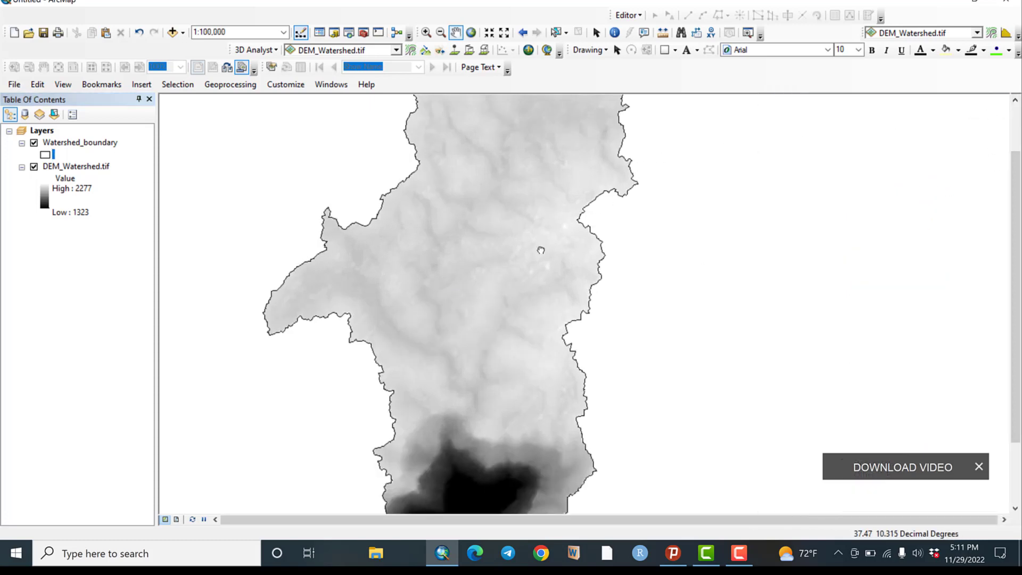
pyautogui.moveTo(541, 250); pyautogui.dragTo(500, 167)
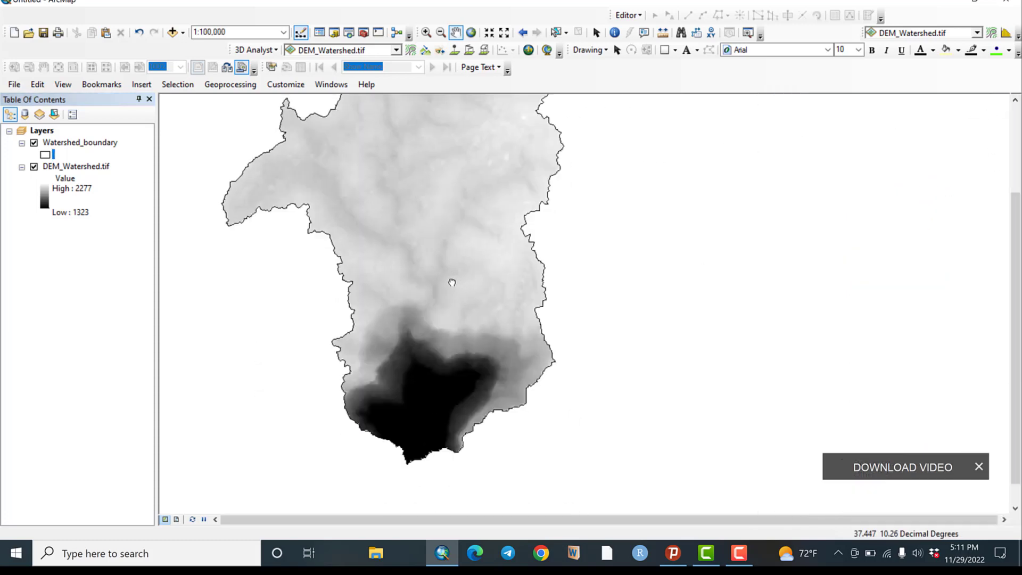
# - Zoom and pan until the whole watershed is centred, then bring up ArcToolbox
pyautogui.scroll(-1, 461, 274)
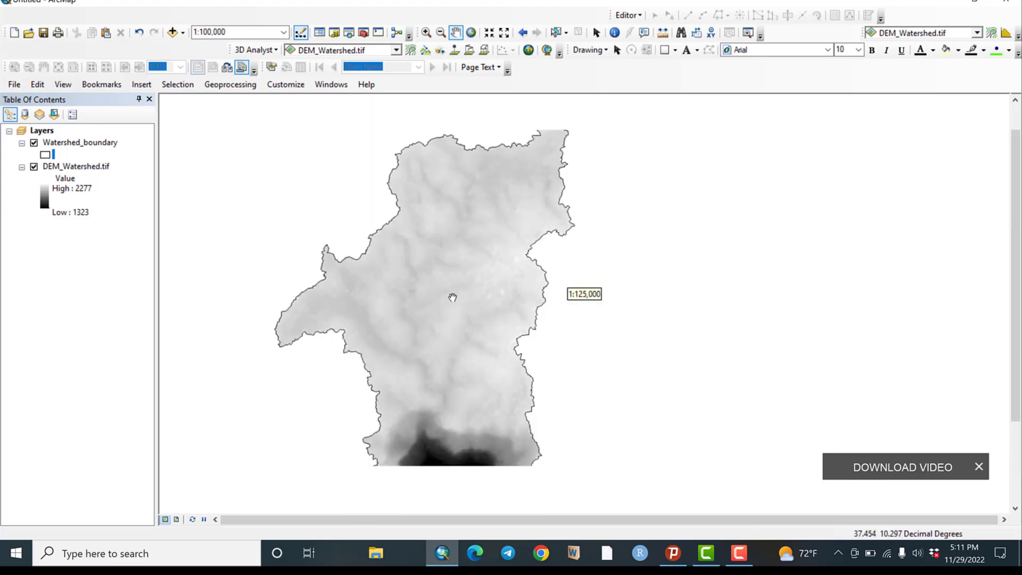
pyautogui.moveTo(445, 335); pyautogui.dragTo(435, 309)
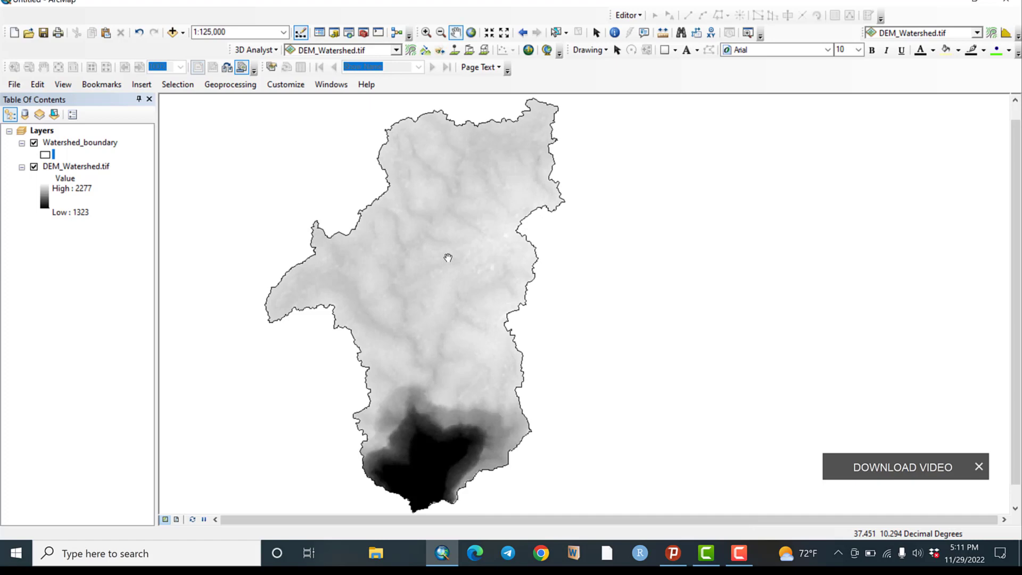
pyautogui.moveTo(442, 282); pyautogui.dragTo(410, 269)
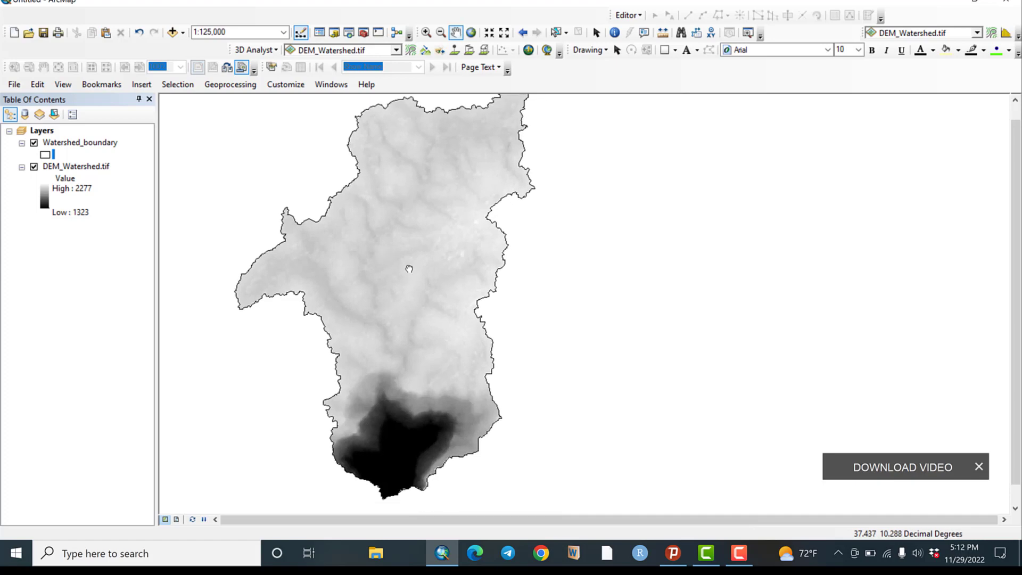
pyautogui.moveTo(432, 213)
pyautogui.mouseDown()
pyautogui.moveTo(433, 180)
pyautogui.moveTo(426, 216)
pyautogui.mouseUp()
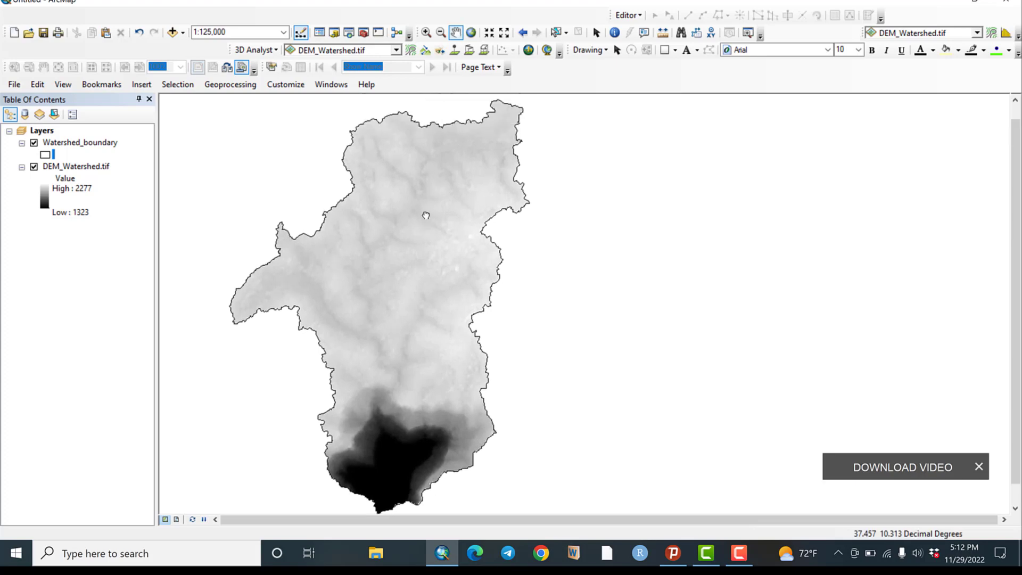
pyautogui.click(363, 32)
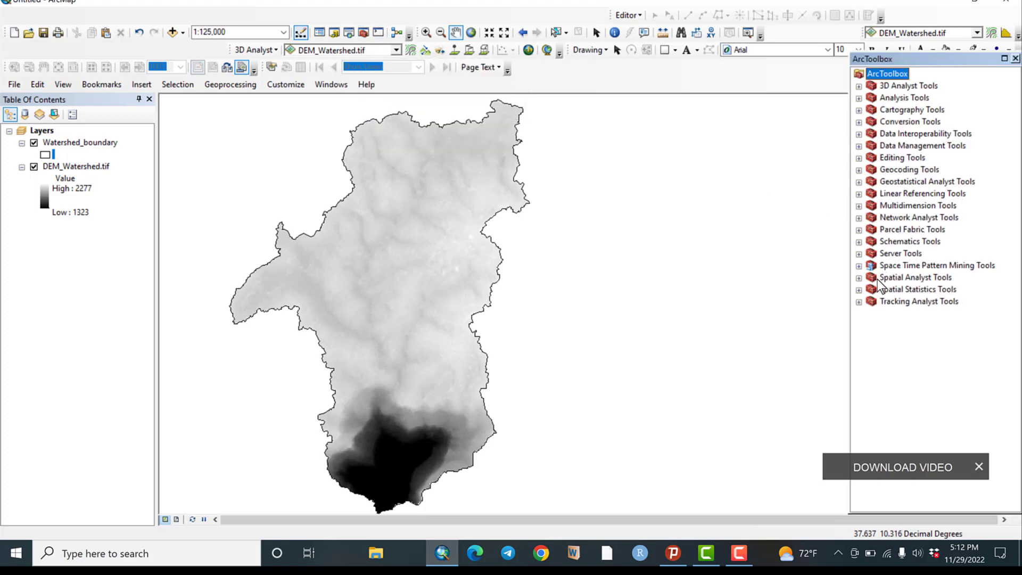
# - Run Hydrology > Fill on DEM_Watershed.tif to produce the Fill_tif4 raster
pyautogui.click(860, 277)
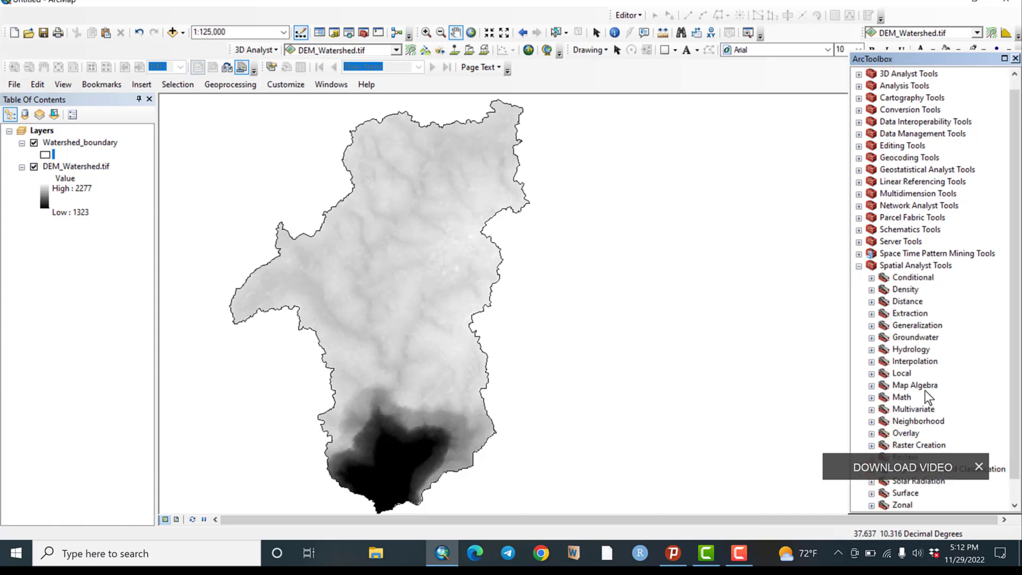
pyautogui.click(872, 350)
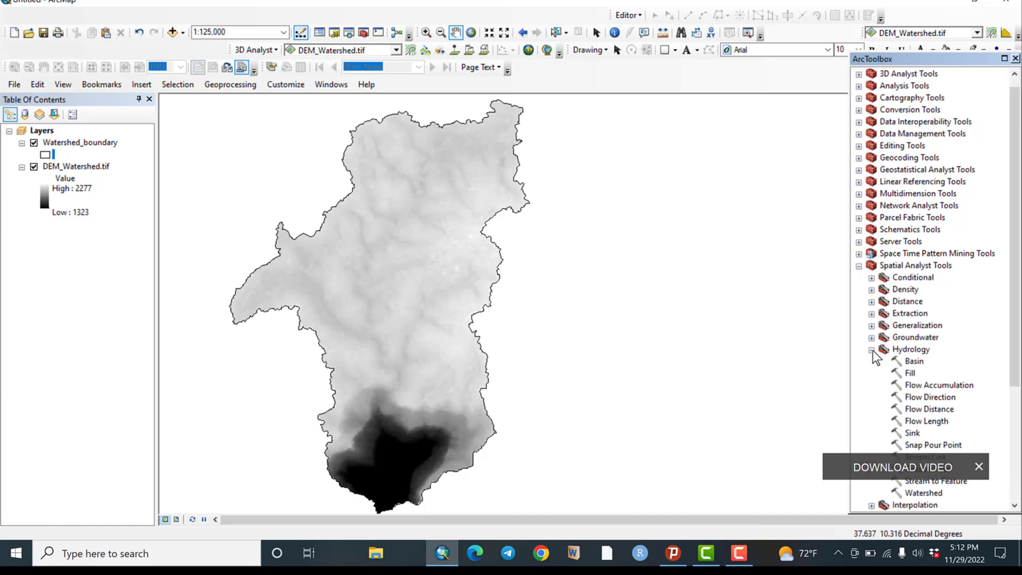
pyautogui.doubleClick(910, 374)
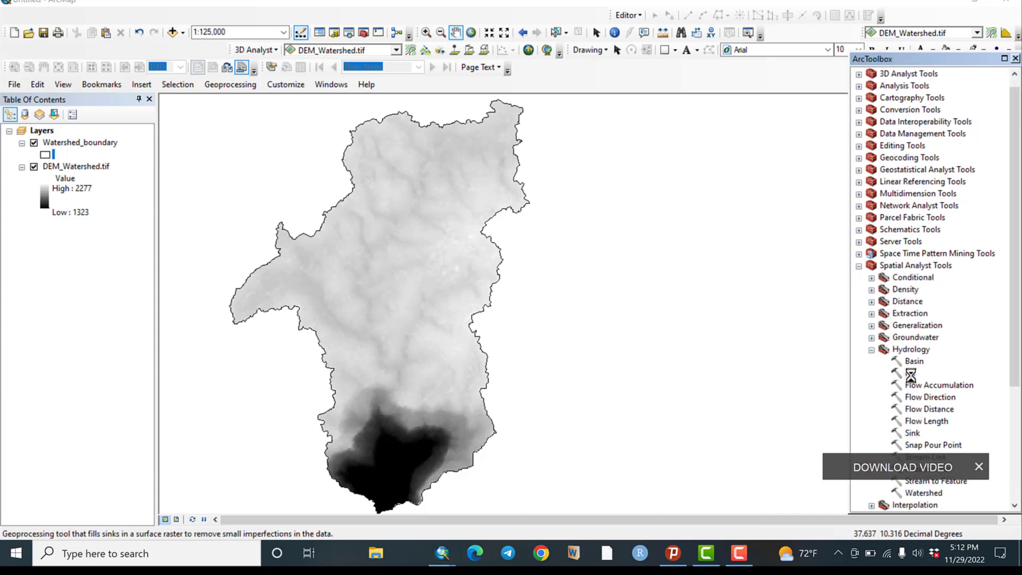
pyautogui.moveTo(711, 217); pyautogui.dragTo(711, 85)
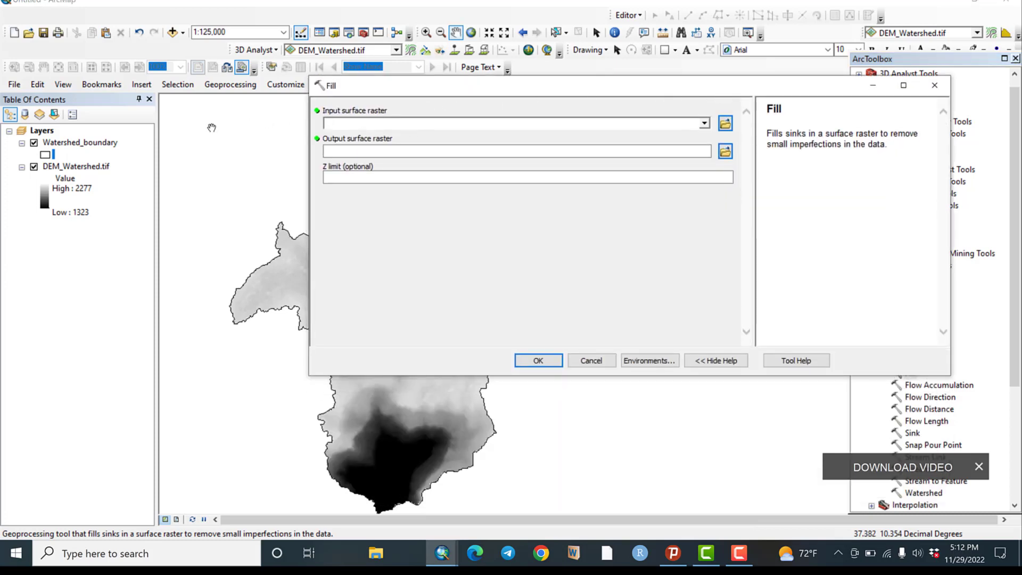
pyautogui.click(704, 123)
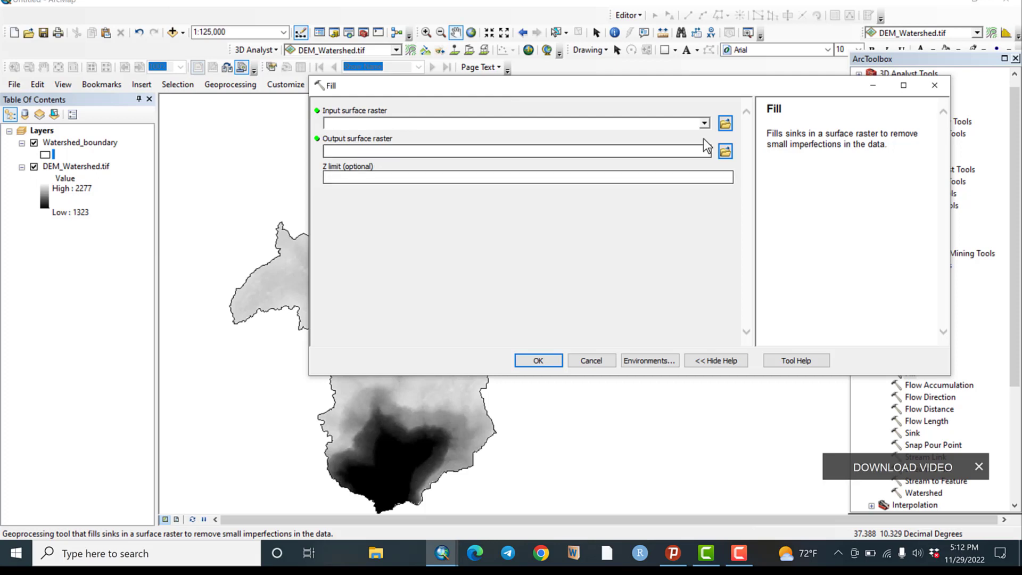
pyautogui.click(404, 136)
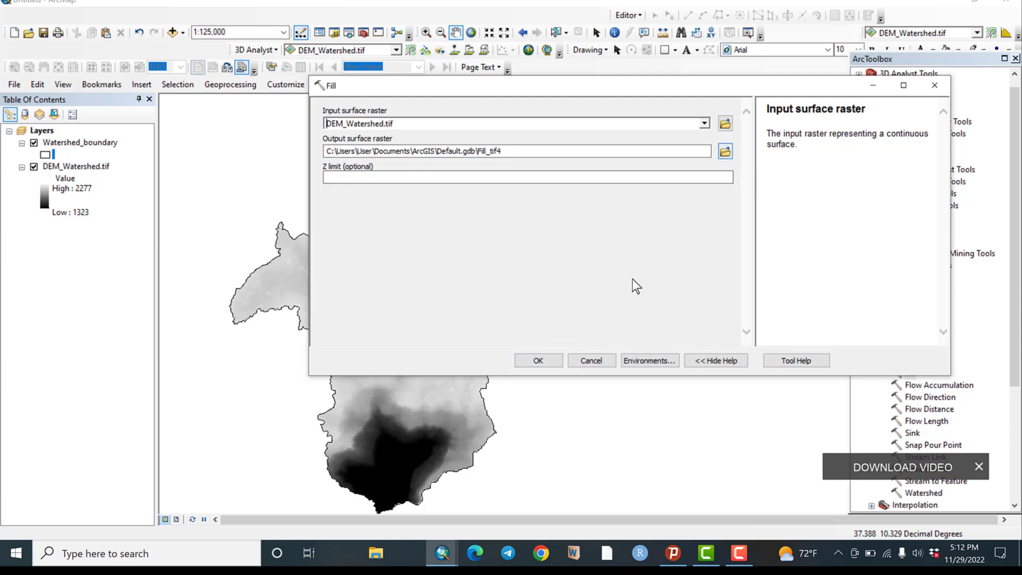
pyautogui.click(550, 364)
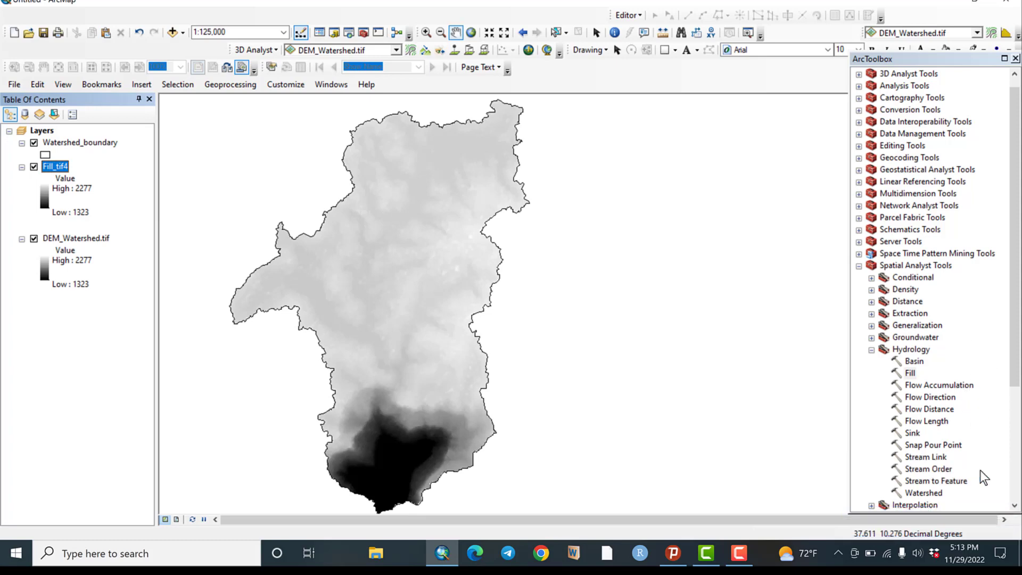
# - Run D8 Flow Direction on Fill_tif4 to create the FlowDir_Fil12 raster
pyautogui.click(935, 396)
pyautogui.doubleClick(934, 396)
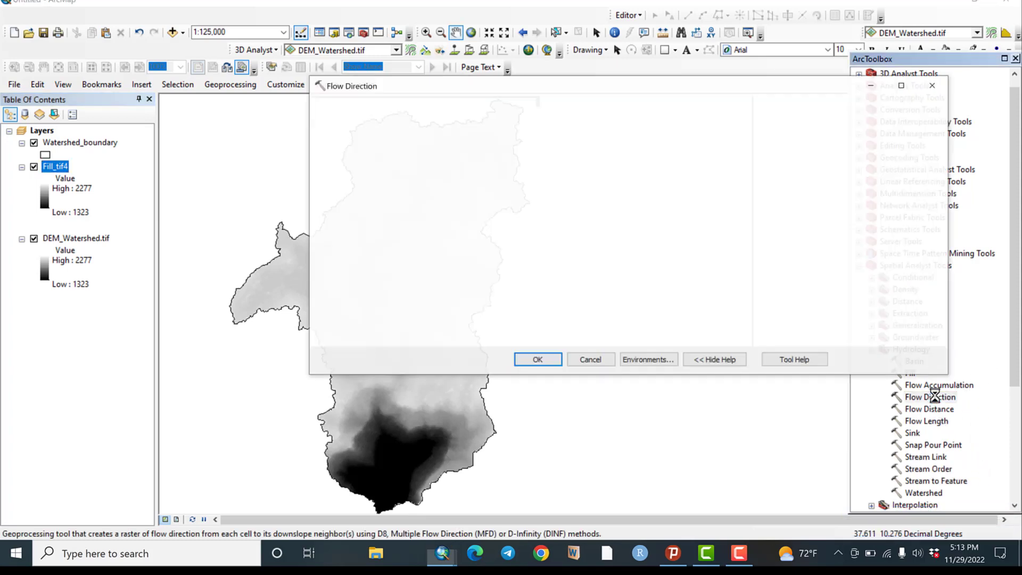
pyautogui.click(705, 123)
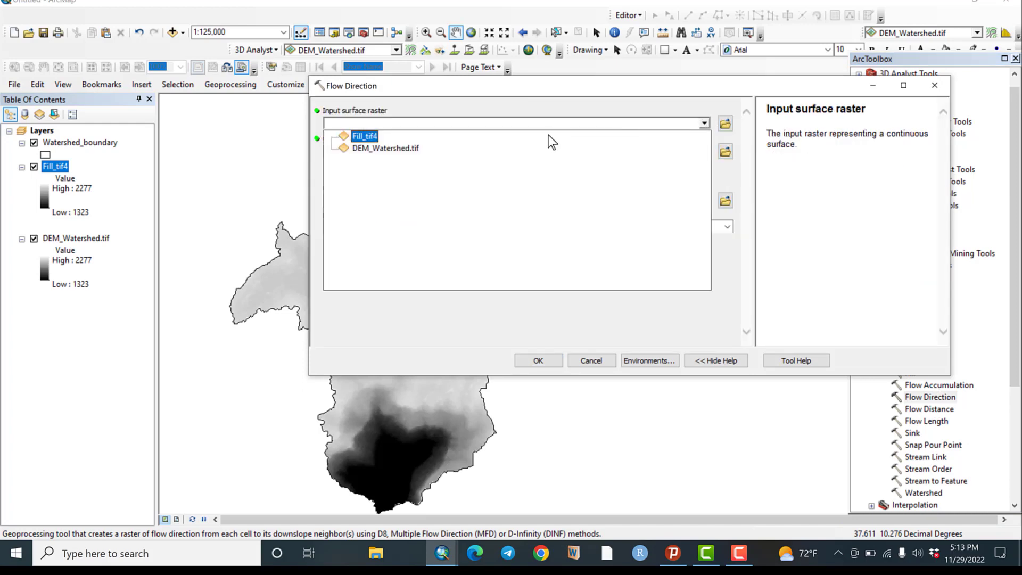
pyautogui.click(366, 137)
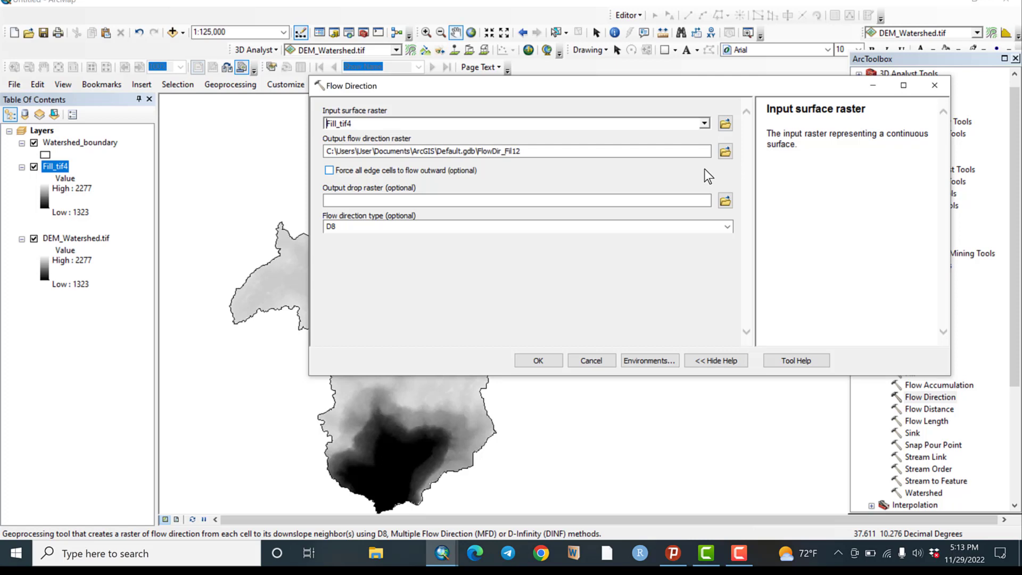
pyautogui.click(538, 361)
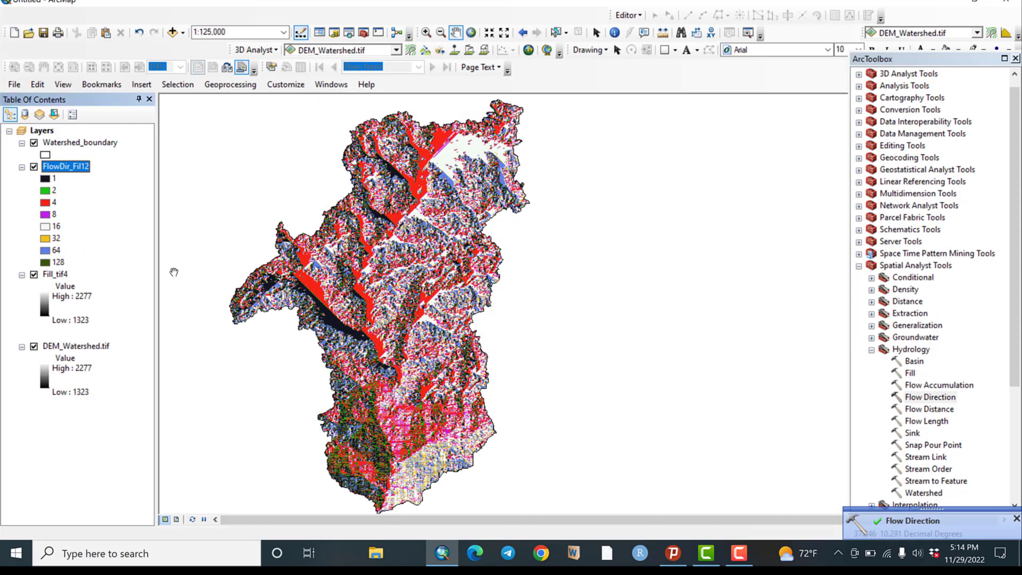
pyautogui.doubleClick(943, 385)
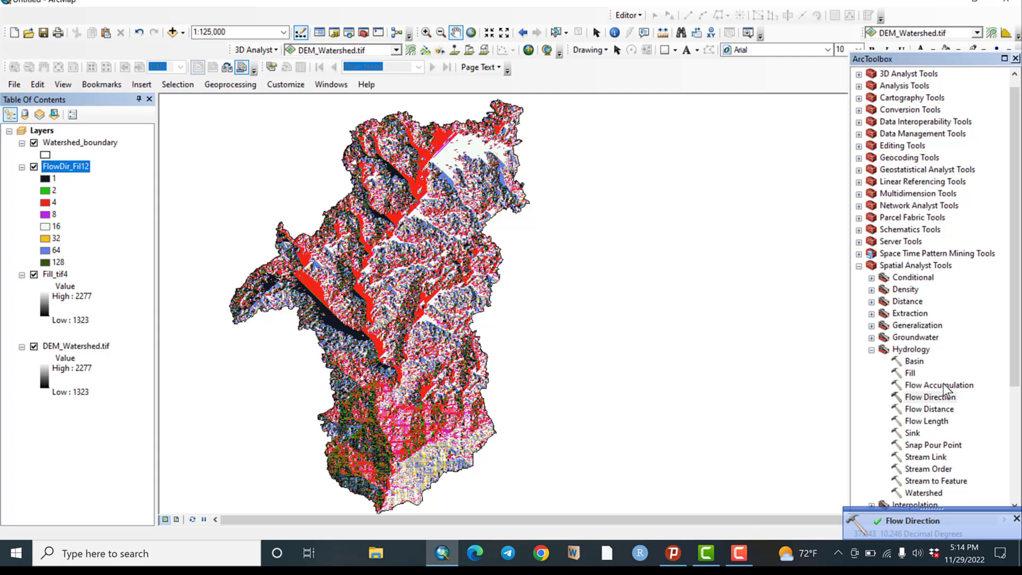
# - Run Flow Accumulation on FlowDir_Fil12 to create the FlowAcc_Flo12 layer
pyautogui.click(704, 123)
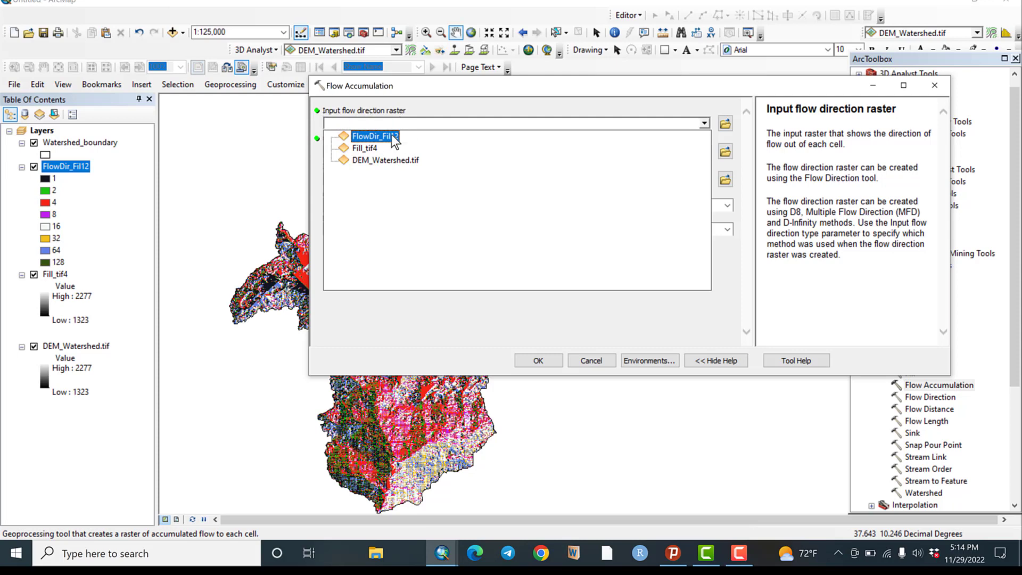
pyautogui.click(385, 135)
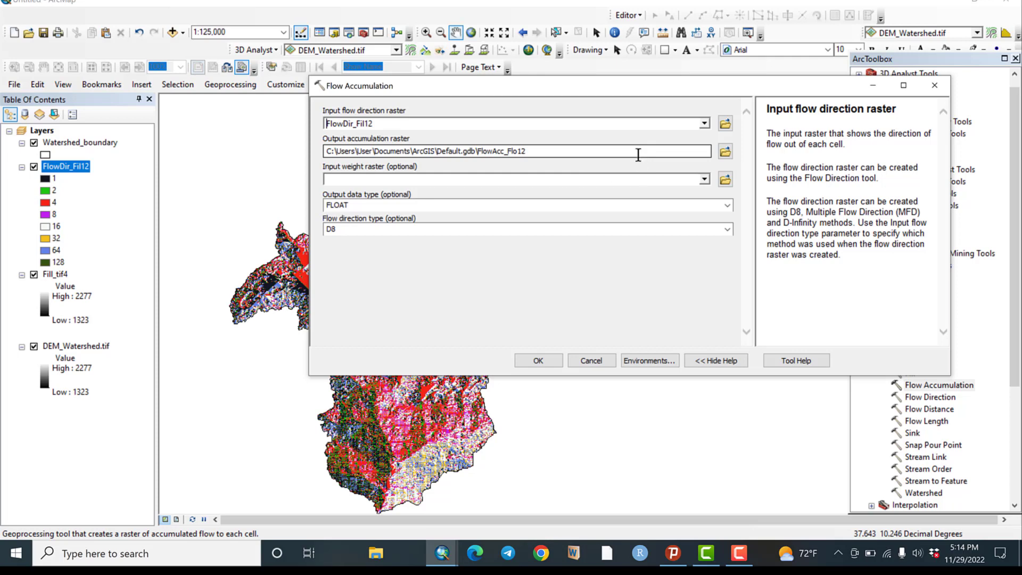
pyautogui.click(548, 360)
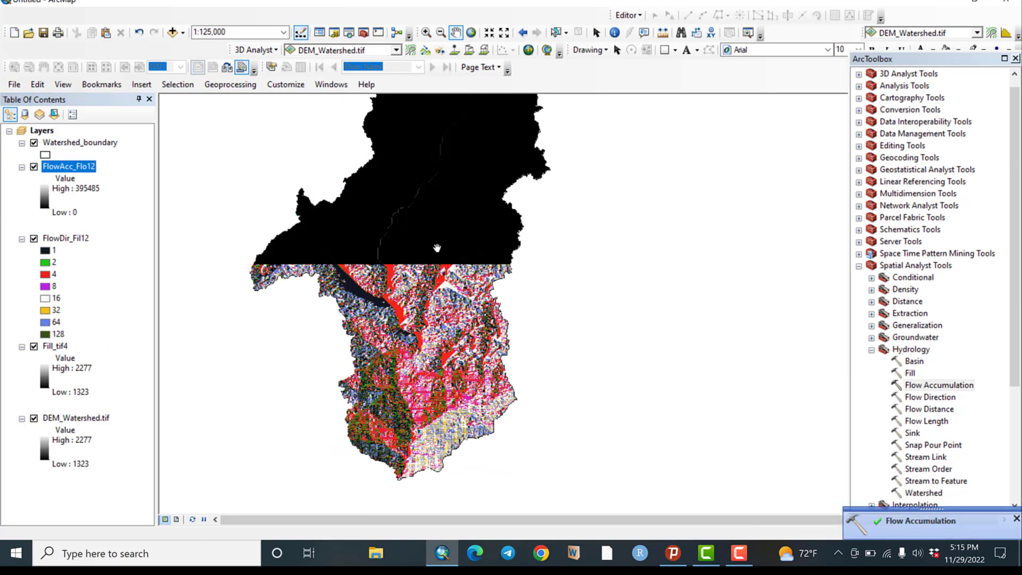
pyautogui.moveTo(428, 304); pyautogui.dragTo(422, 315)
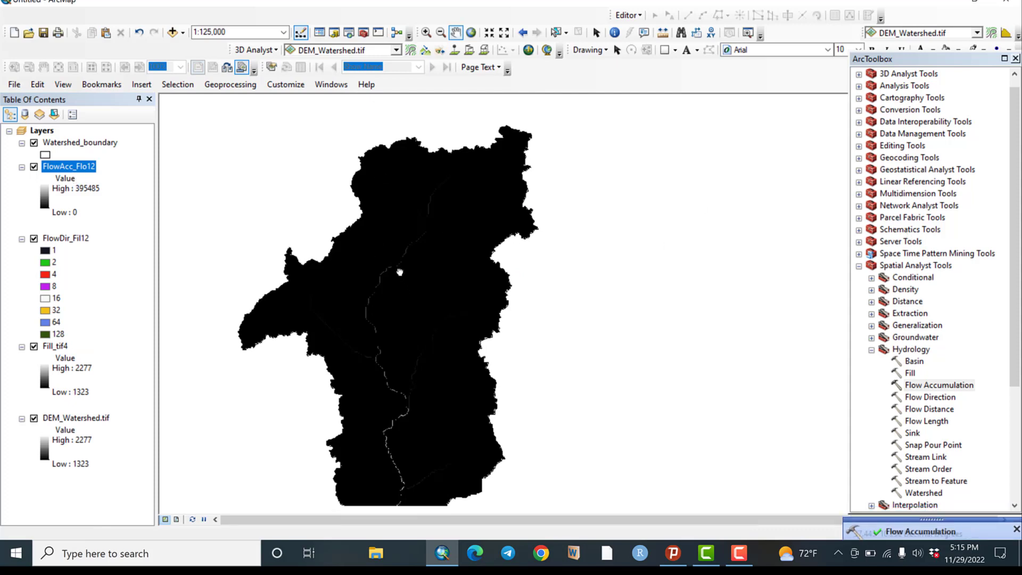
pyautogui.moveTo(400, 274); pyautogui.dragTo(394, 229)
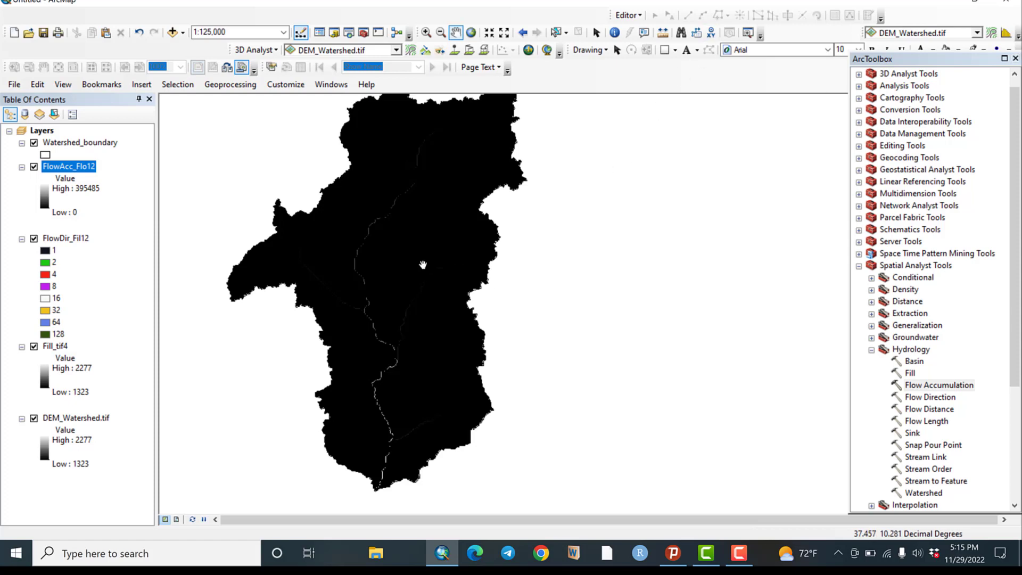
pyautogui.moveTo(436, 230); pyautogui.dragTo(427, 244)
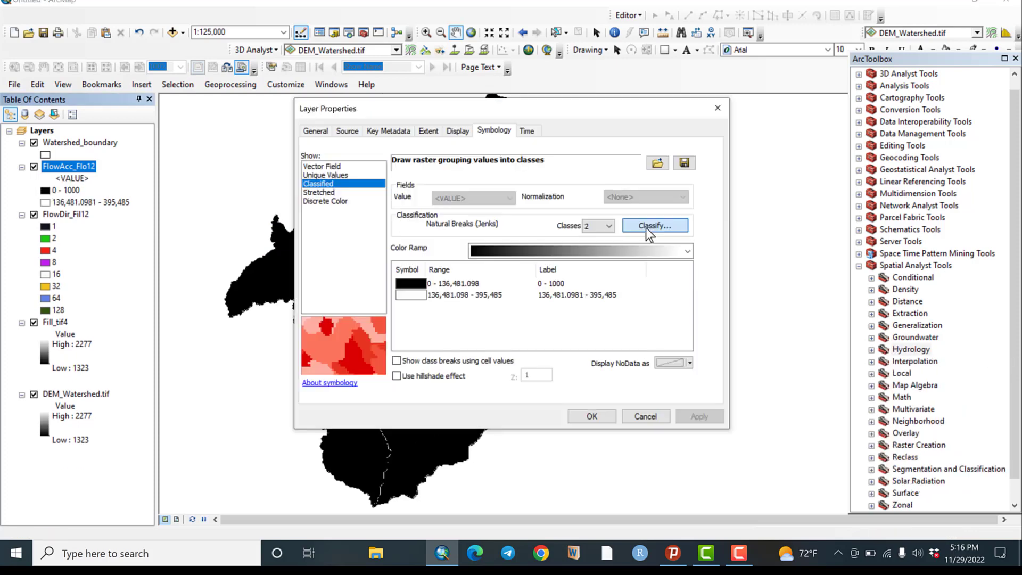
# - Classify FlowAcc_Flo12 manually with its first break at 5,000 and apply it
pyautogui.click(647, 228)
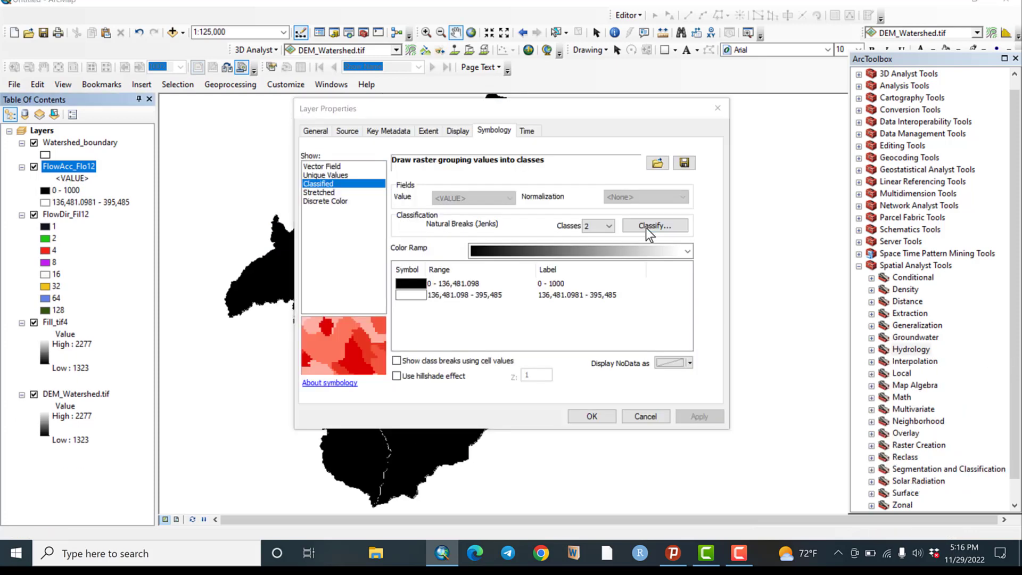
pyautogui.click(677, 250)
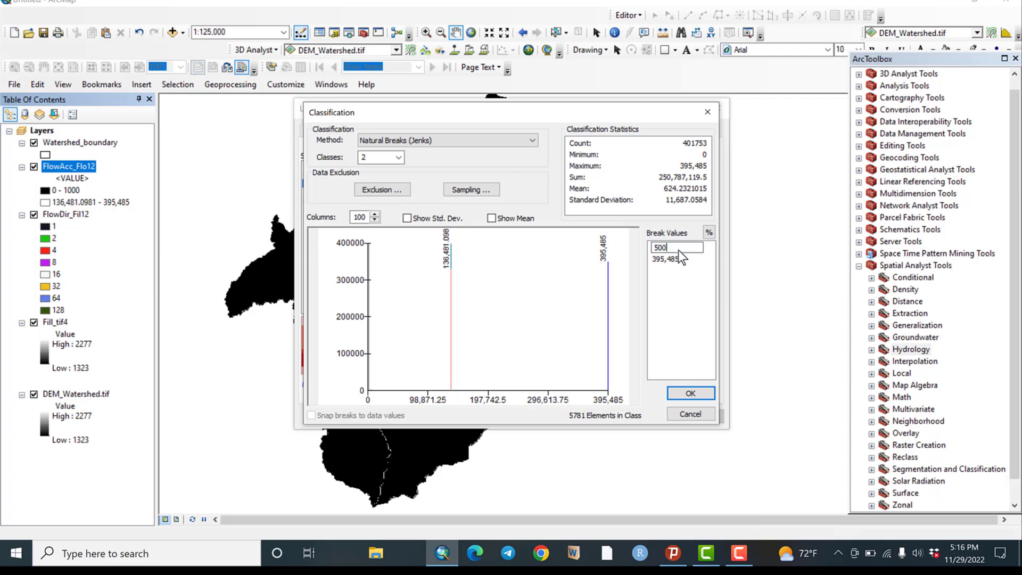
pyautogui.press('Return')
pyautogui.click(691, 395)
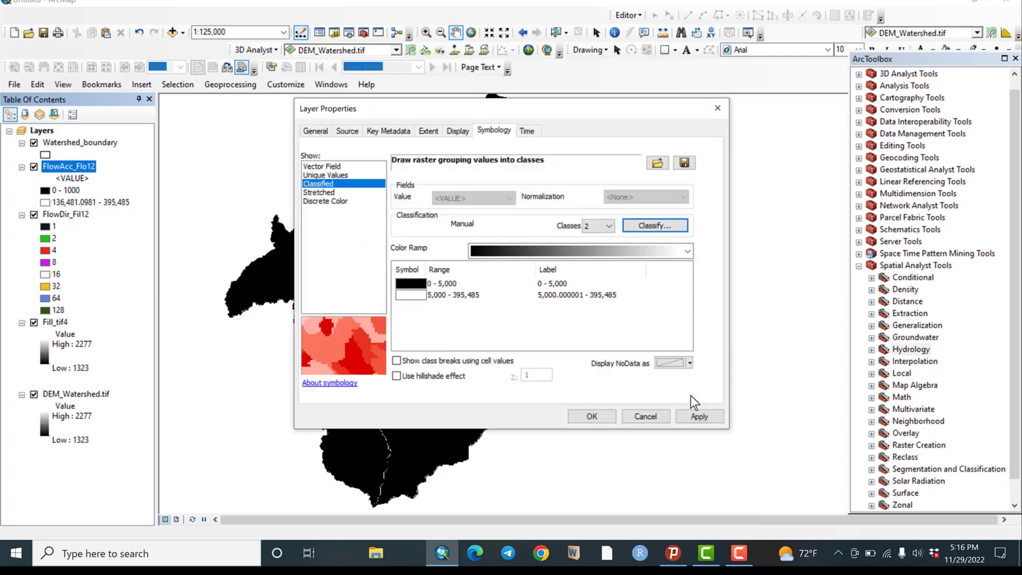
pyautogui.click(696, 417)
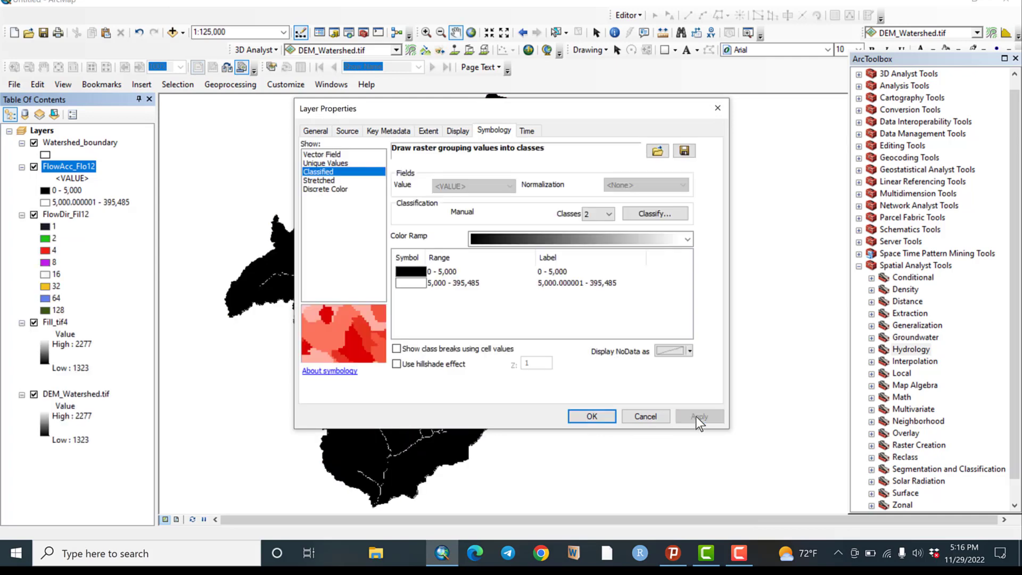
pyautogui.moveTo(560, 106); pyautogui.dragTo(612, 75)
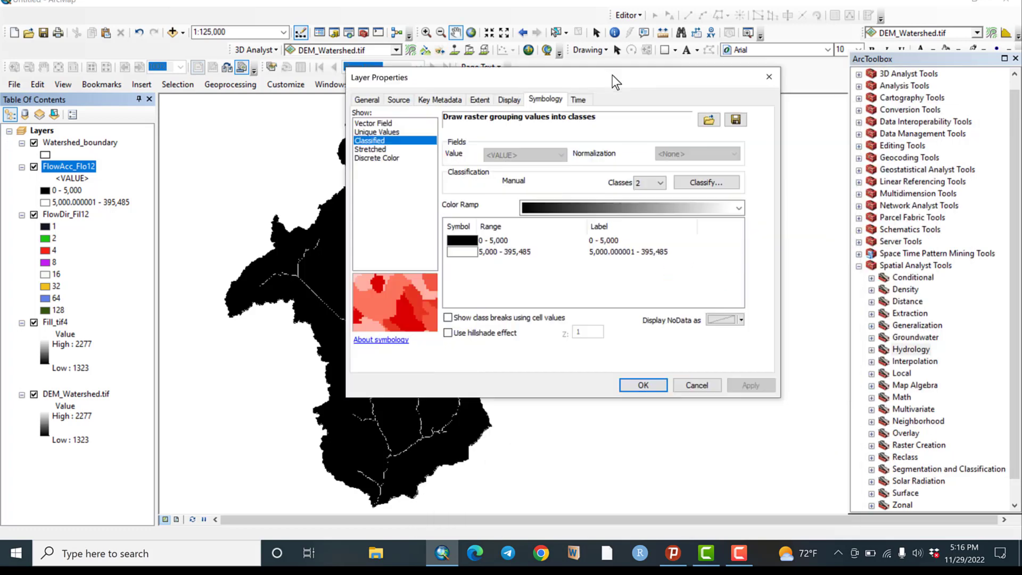
# - Lower the class break to 2,000, apply it, and close the layer properties
pyautogui.click(724, 179)
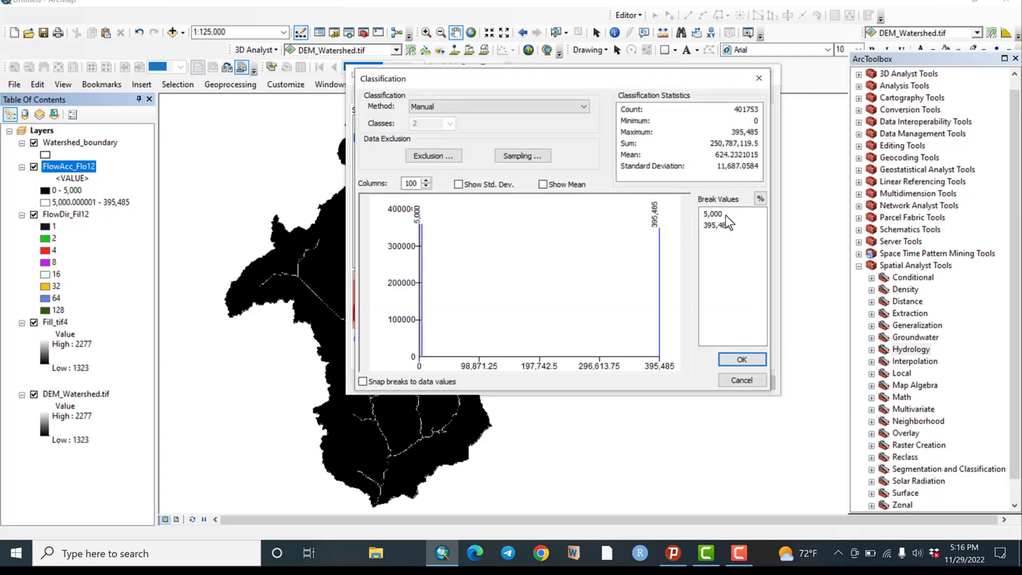
pyautogui.click(727, 215)
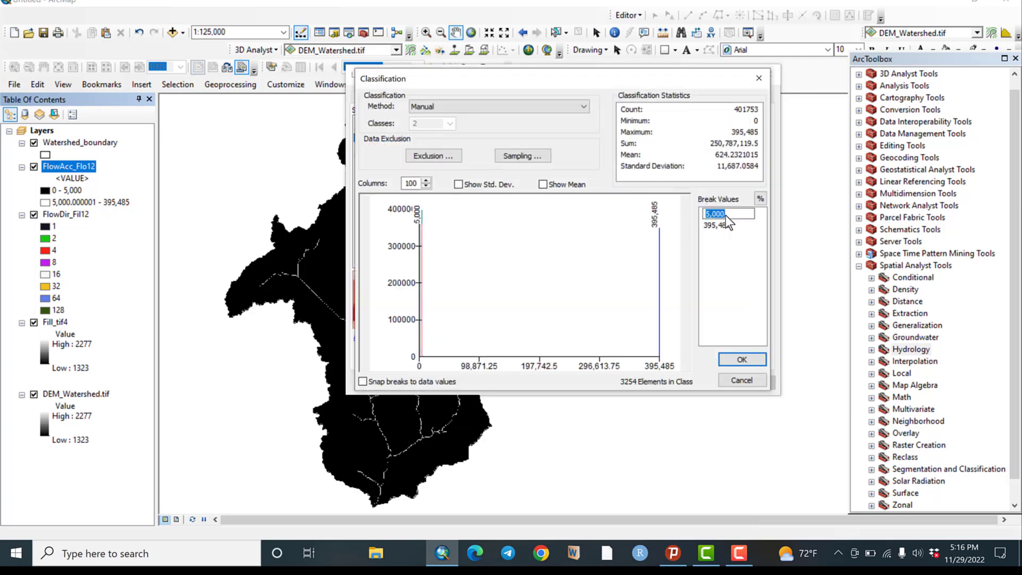
pyautogui.click(758, 359)
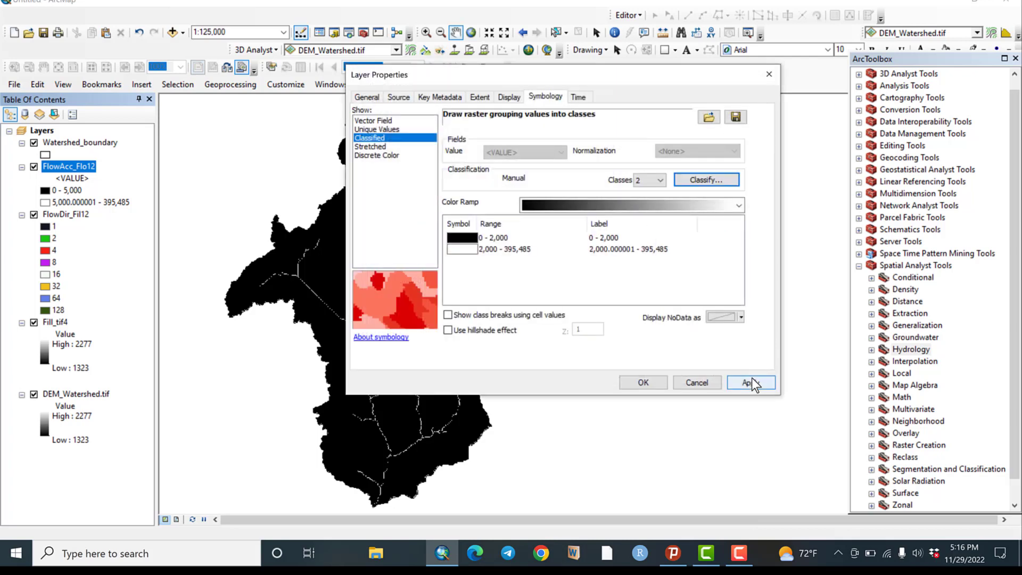
pyautogui.click(748, 383)
pyautogui.moveTo(659, 78); pyautogui.dragTo(779, 105)
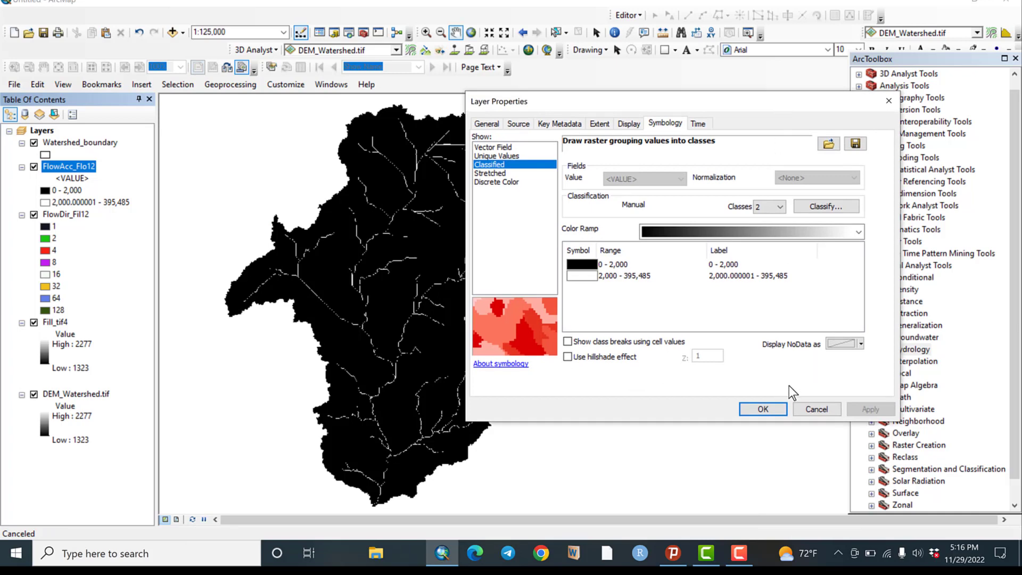
pyautogui.click(763, 408)
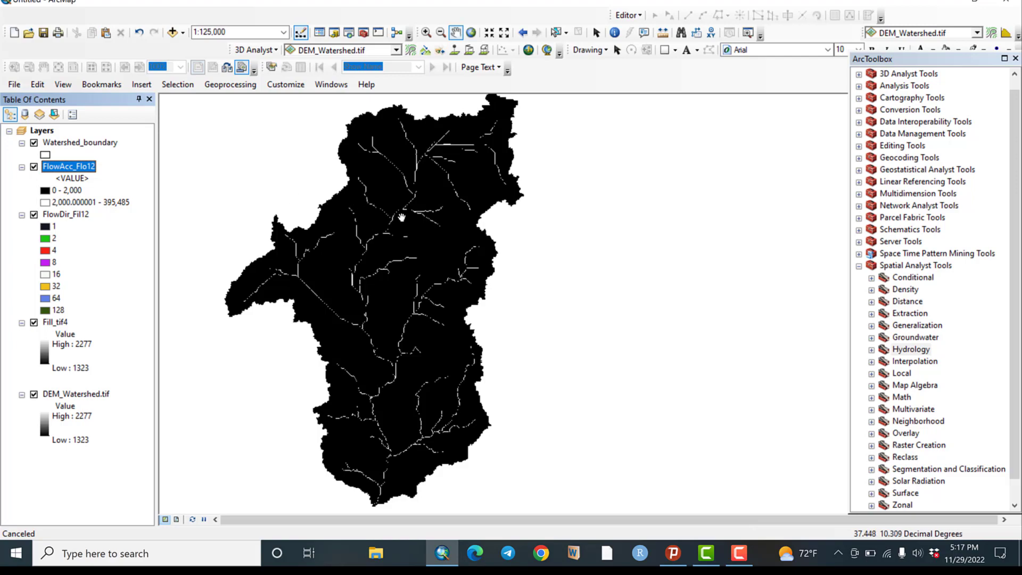
pyautogui.moveTo(403, 218); pyautogui.dragTo(407, 272)
# - Run Raster Calculator with "FlowAcc_Flo12" > 2000 to create the flowacc_flo9 stream raster
pyautogui.moveTo(403, 345); pyautogui.dragTo(394, 272)
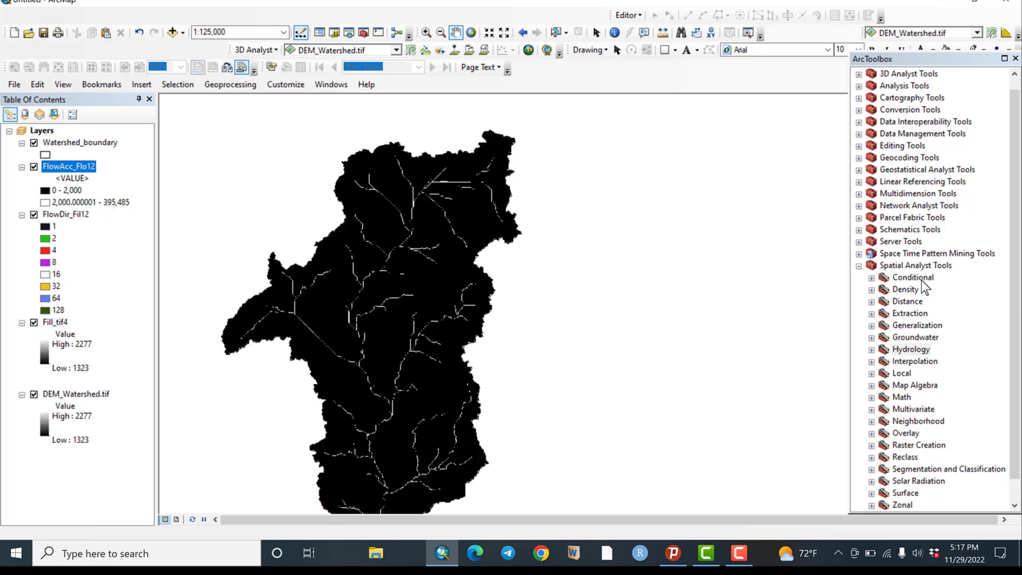
pyautogui.click(871, 386)
pyautogui.click(915, 397)
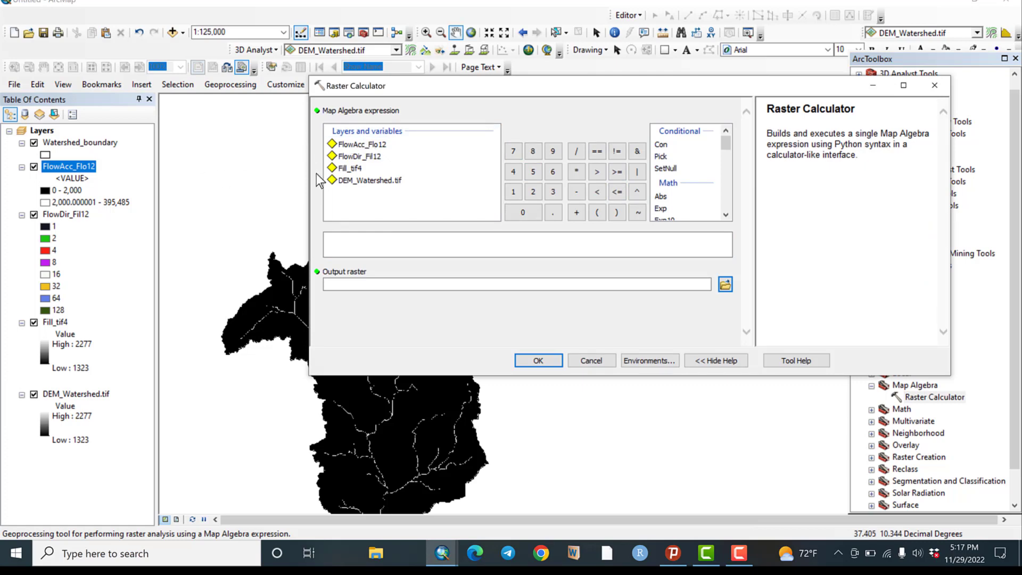
pyautogui.doubleClick(385, 143)
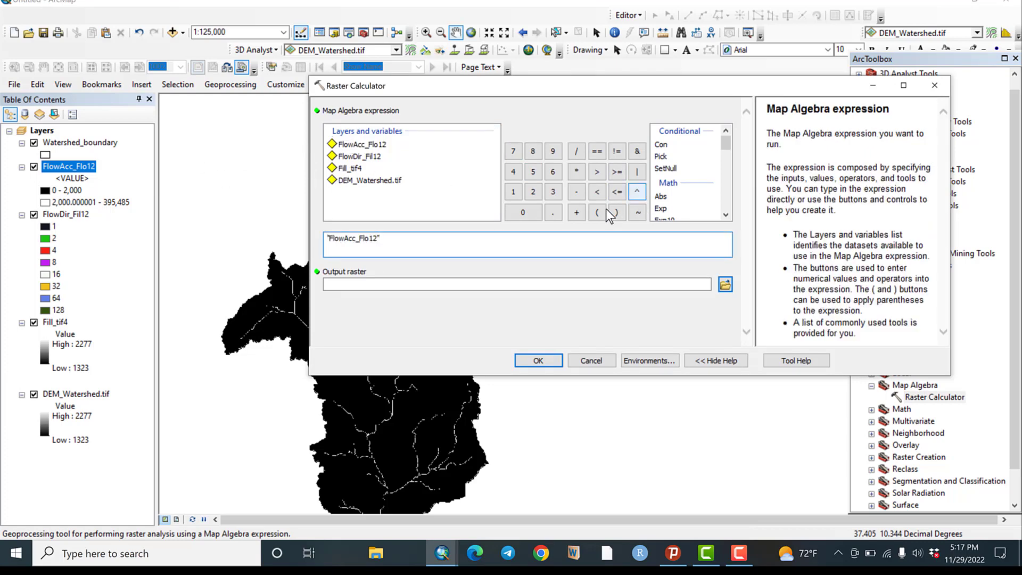
pyautogui.click(598, 174)
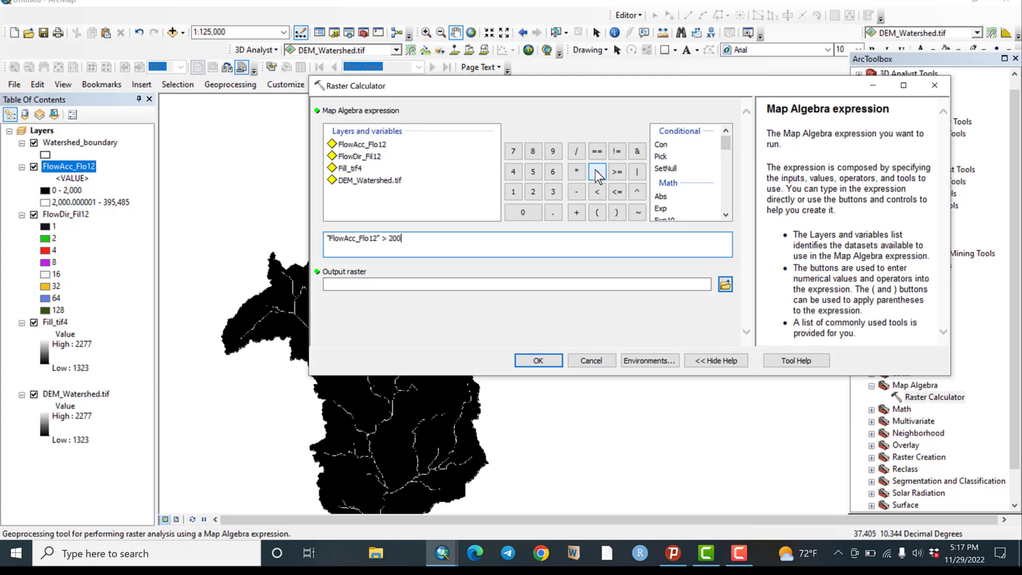
pyautogui.click(535, 314)
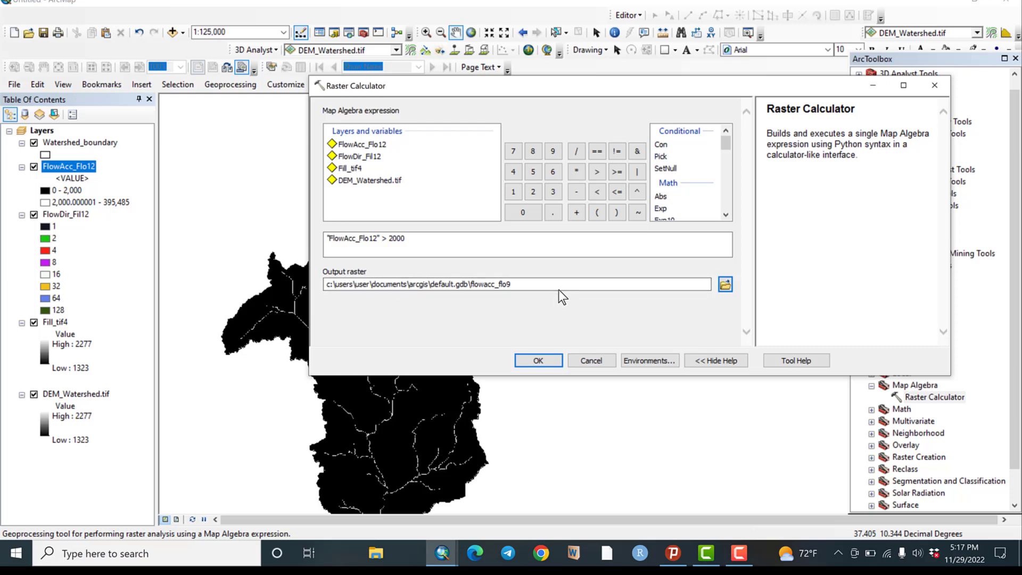
pyautogui.click(545, 359)
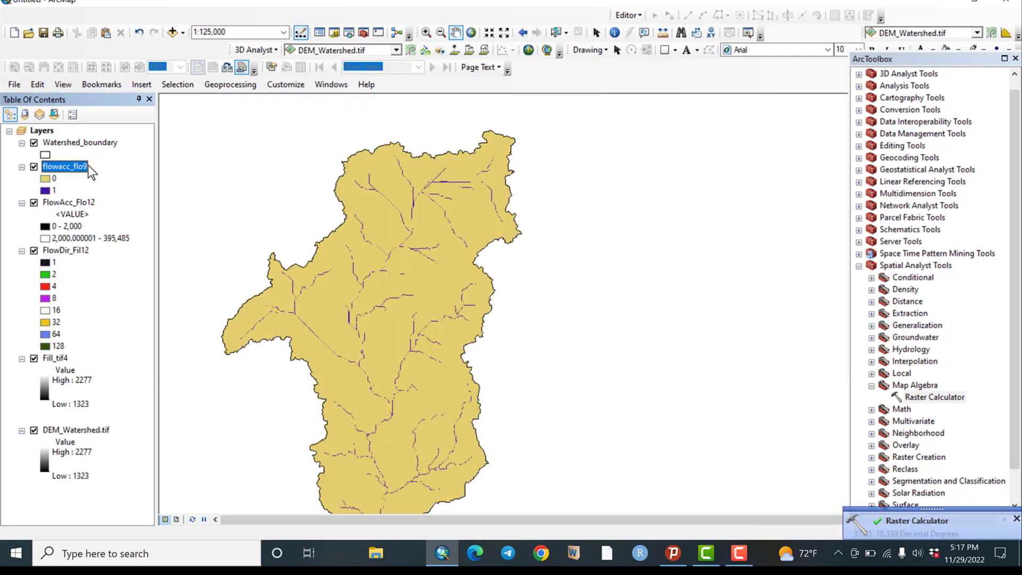
# - Zoom and pan across the flowacc_flo9 stream network, then collapse Spatial Analyst Tools
pyautogui.moveTo(410, 288); pyautogui.dragTo(391, 272)
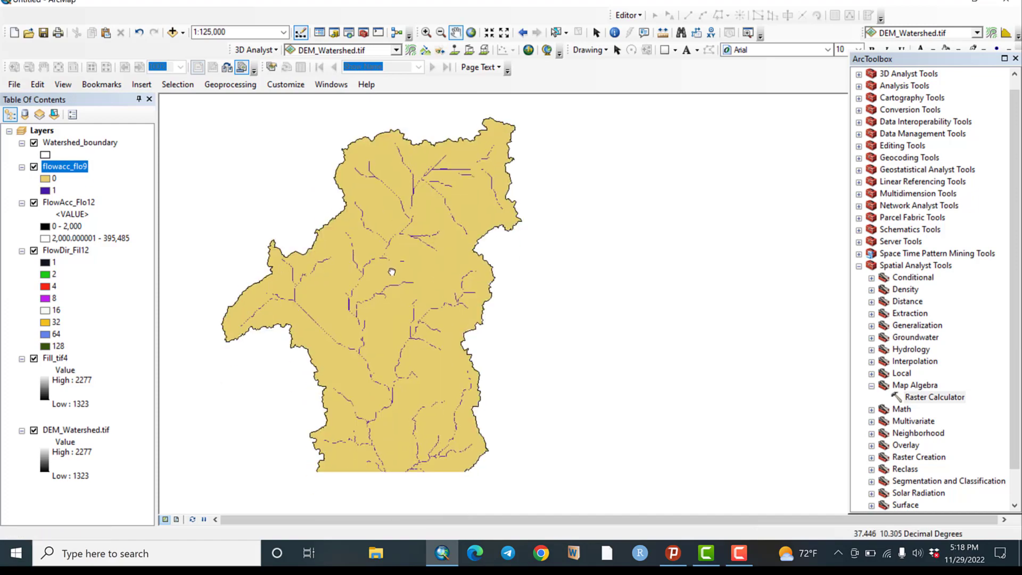
pyautogui.scroll(-2, 404, 234)
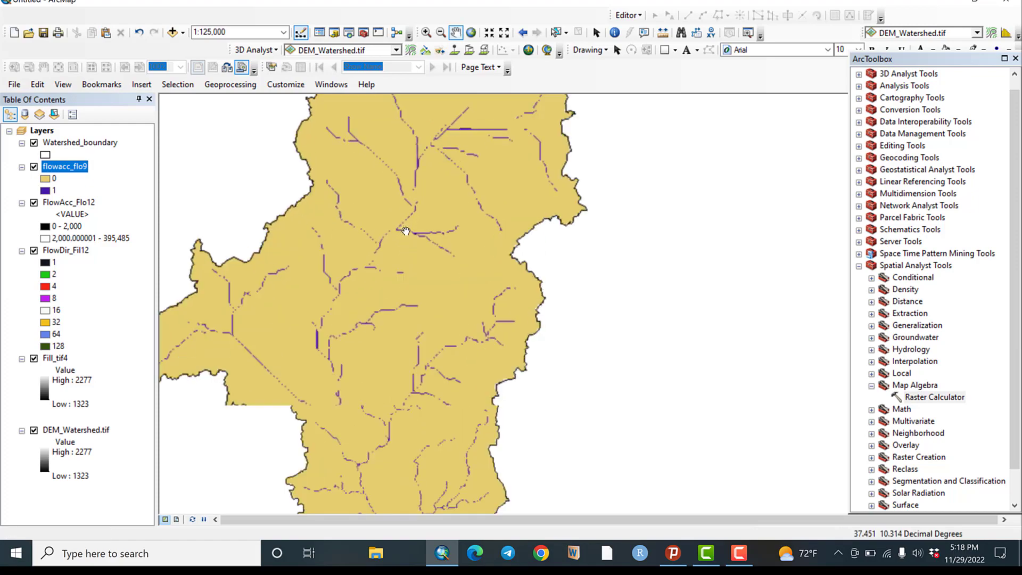
pyautogui.scroll(-1, 407, 232)
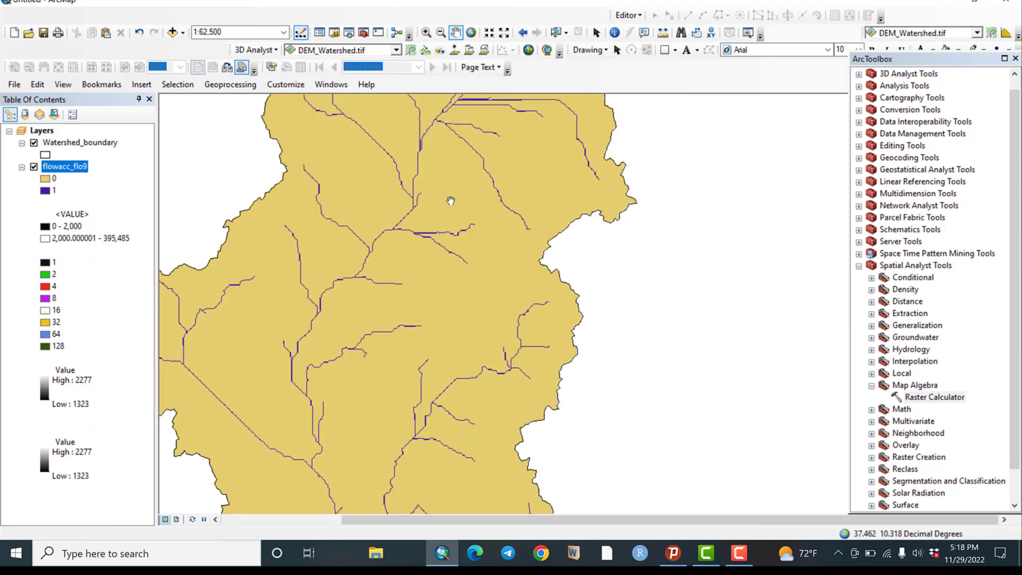
pyautogui.moveTo(450, 201); pyautogui.dragTo(435, 243)
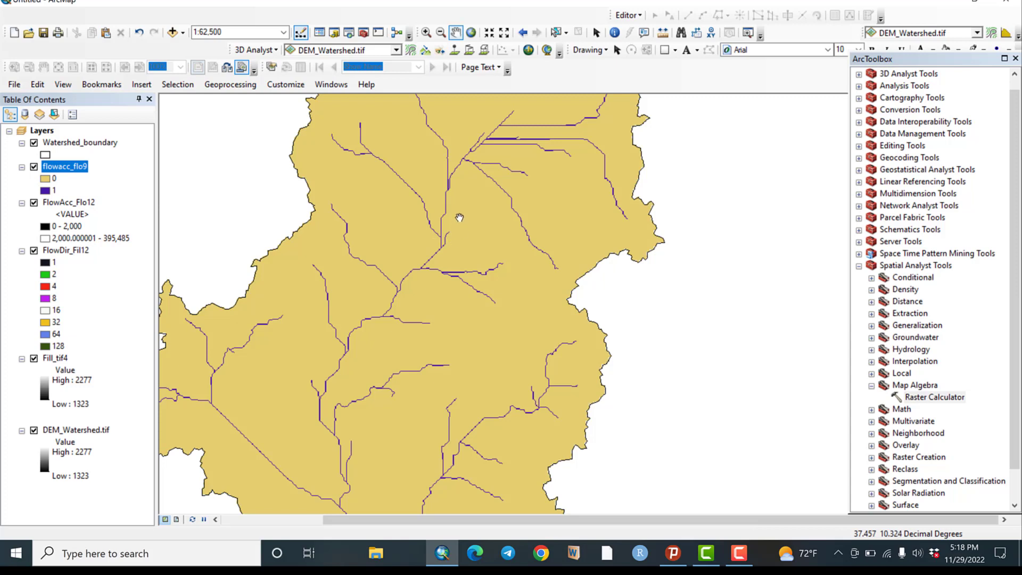
pyautogui.moveTo(468, 205); pyautogui.dragTo(473, 286)
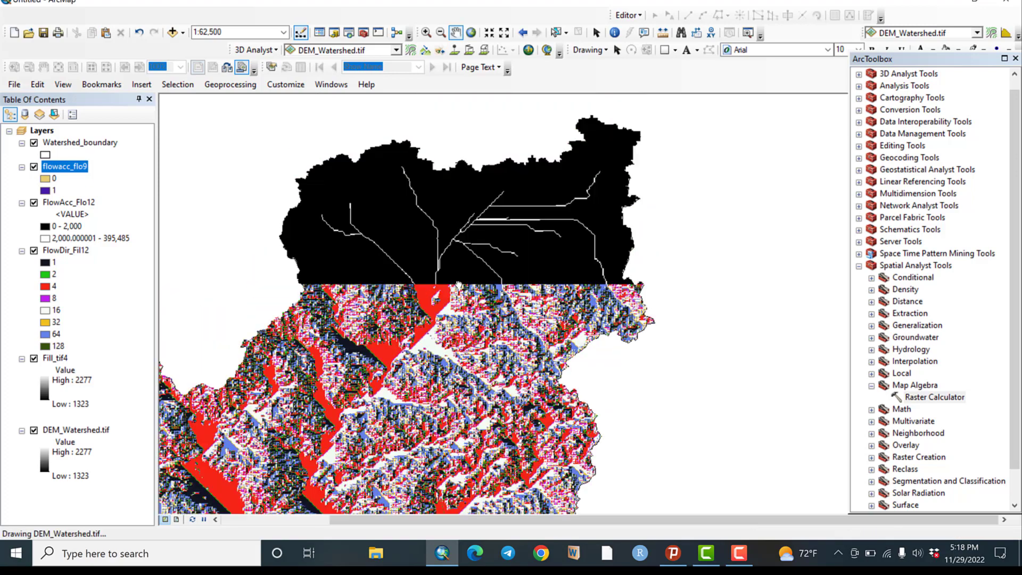
pyautogui.moveTo(413, 332)
pyautogui.mouseDown()
pyautogui.moveTo(422, 201)
pyautogui.moveTo(399, 297)
pyautogui.moveTo(354, 255)
pyautogui.moveTo(363, 370)
pyautogui.mouseUp()
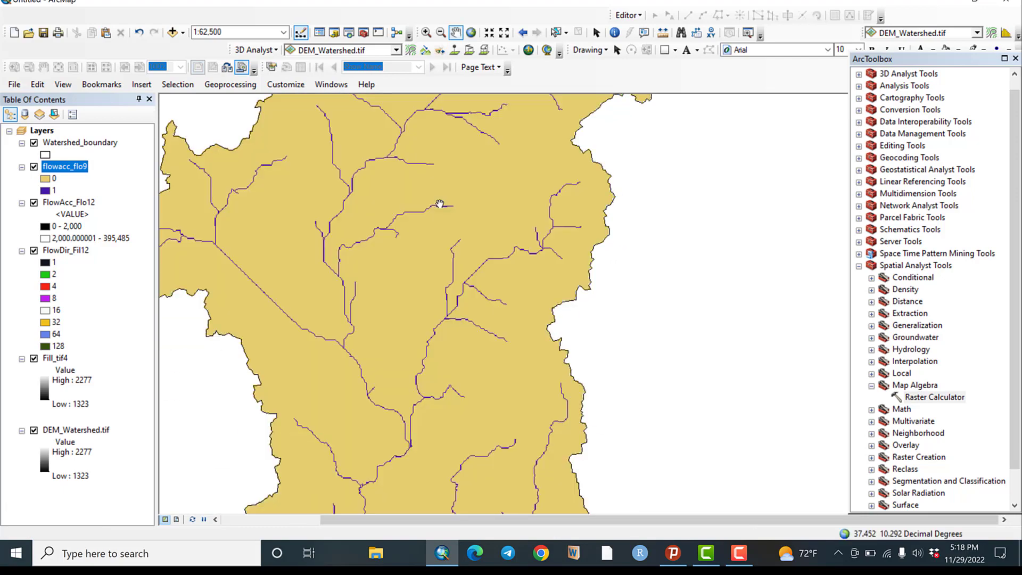
pyautogui.moveTo(464, 207)
pyautogui.mouseDown()
pyautogui.moveTo(464, 236)
pyautogui.moveTo(426, 257)
pyautogui.moveTo(434, 331)
pyautogui.moveTo(454, 261)
pyautogui.mouseUp()
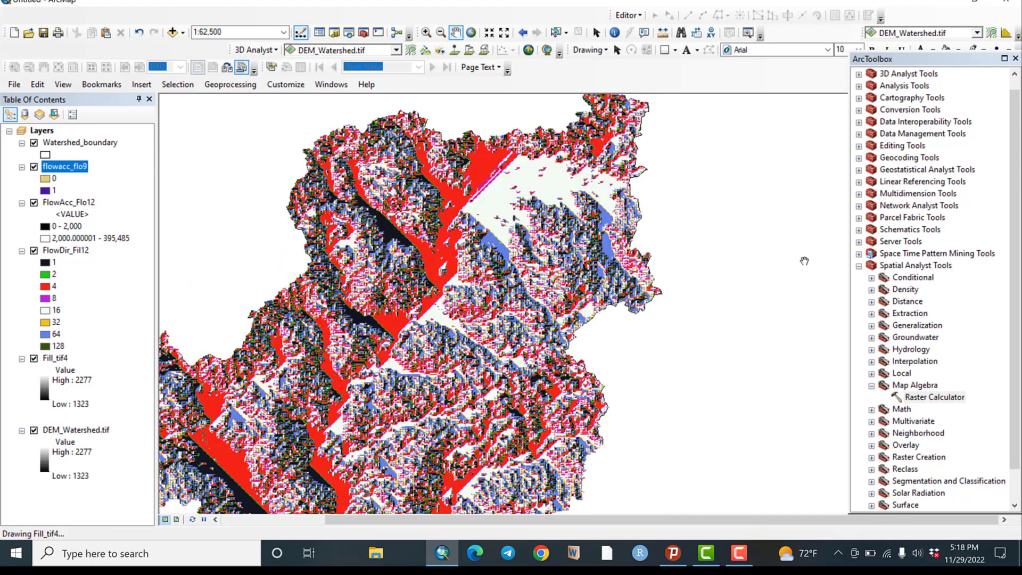
pyautogui.click(860, 266)
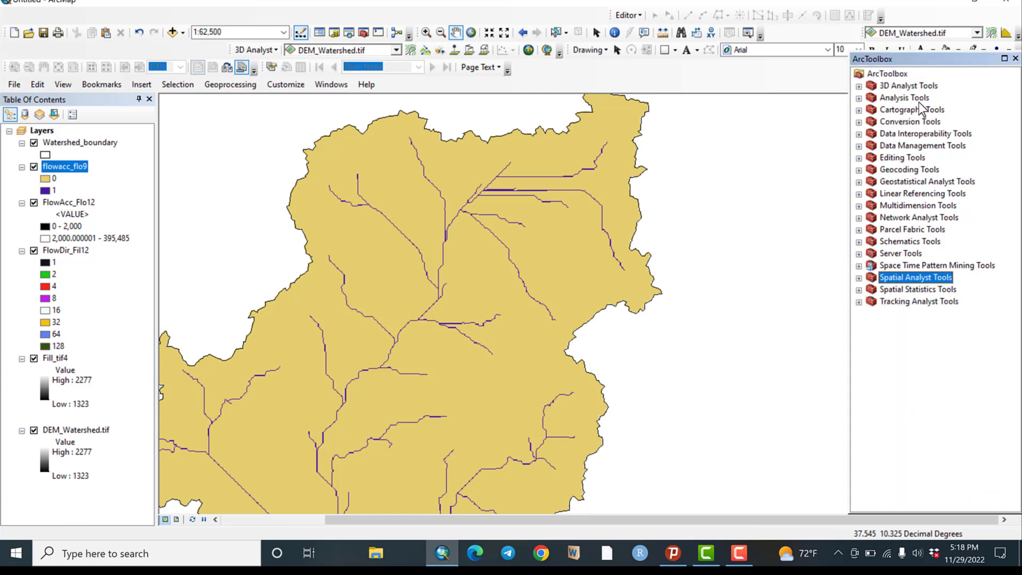
# - Convert flowacc_flo9 with Raster to Polyline, creating the RasterT_flowacc8 stream lines
pyautogui.click(859, 122)
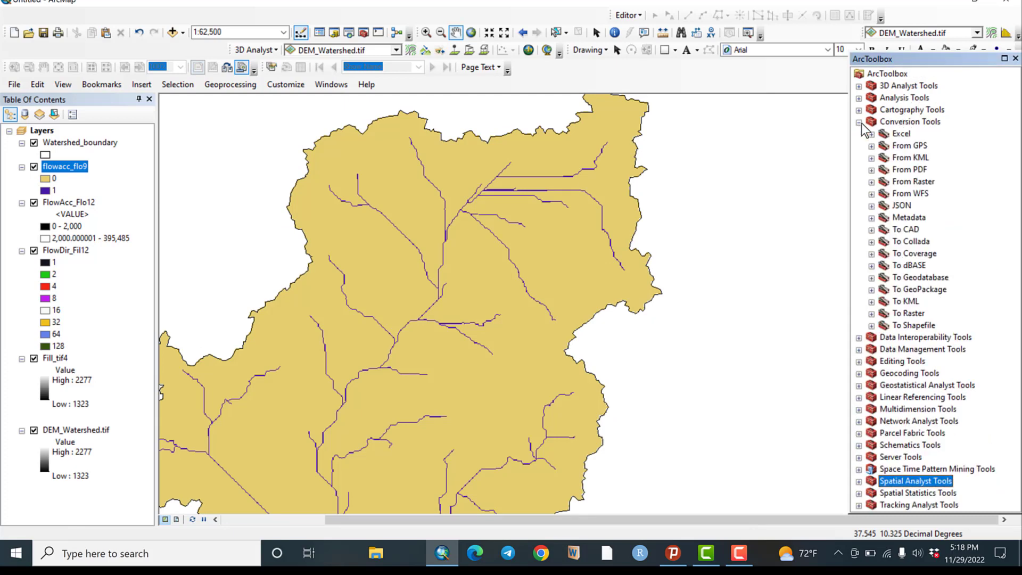
pyautogui.click(872, 182)
pyautogui.doubleClick(922, 242)
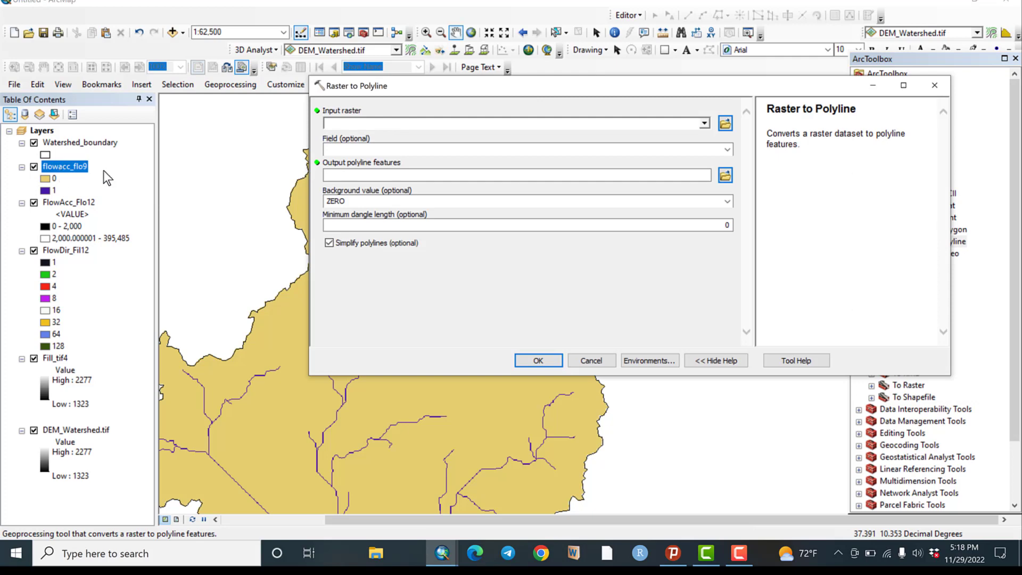
pyautogui.click(704, 123)
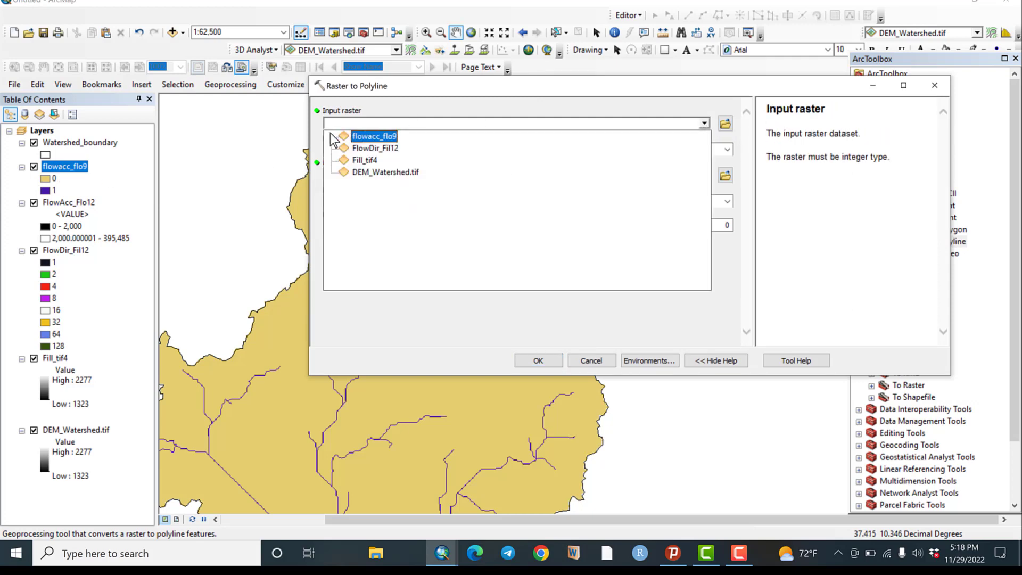
pyautogui.click(363, 137)
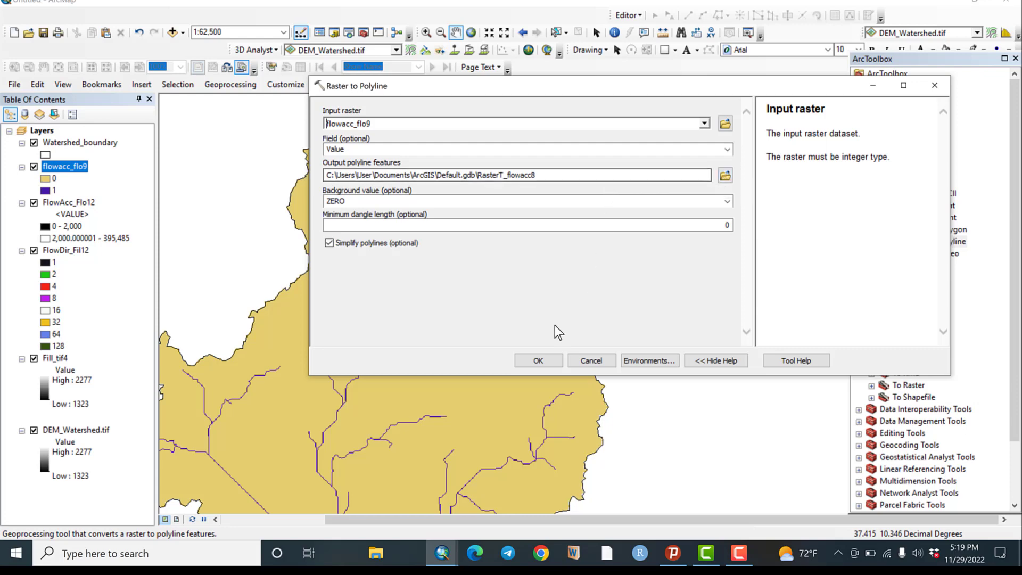
pyautogui.click(539, 361)
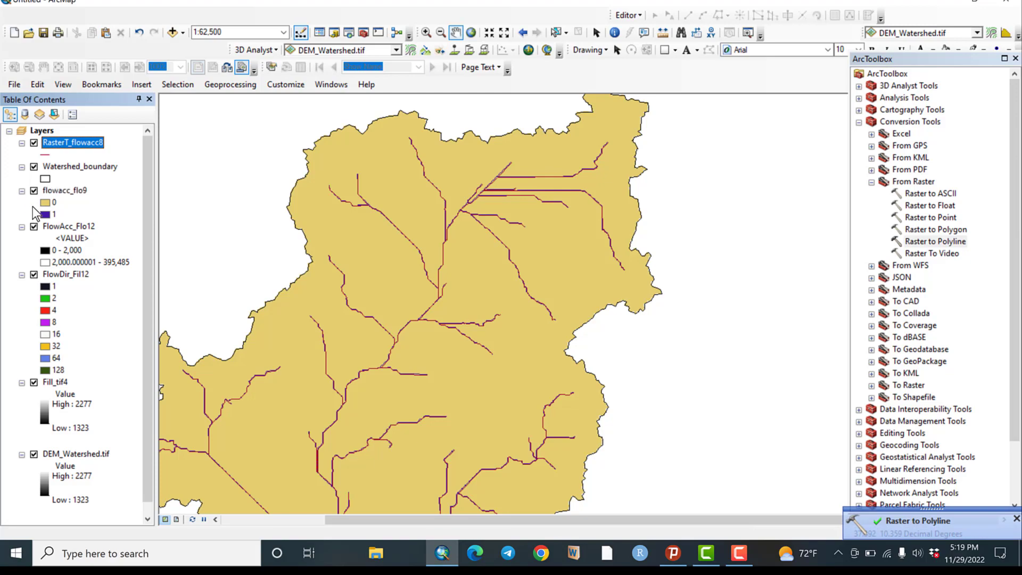
# - Hide flowacc_flo9, FlowAcc_Flo12, FlowDir_Fil12 and Fill_tif4, collapsing their legends
pyautogui.click(34, 191)
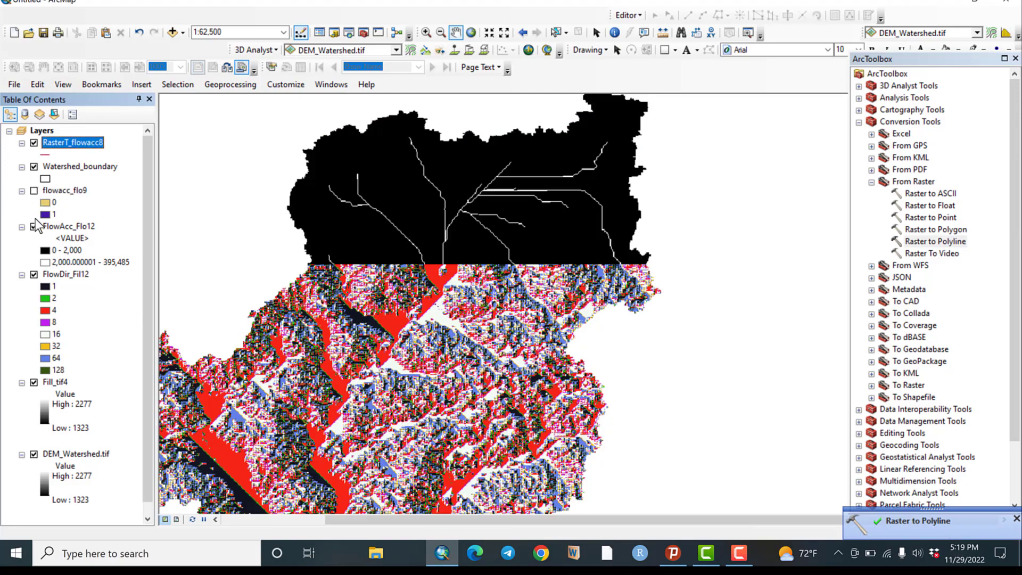
pyautogui.click(34, 225)
pyautogui.click(22, 227)
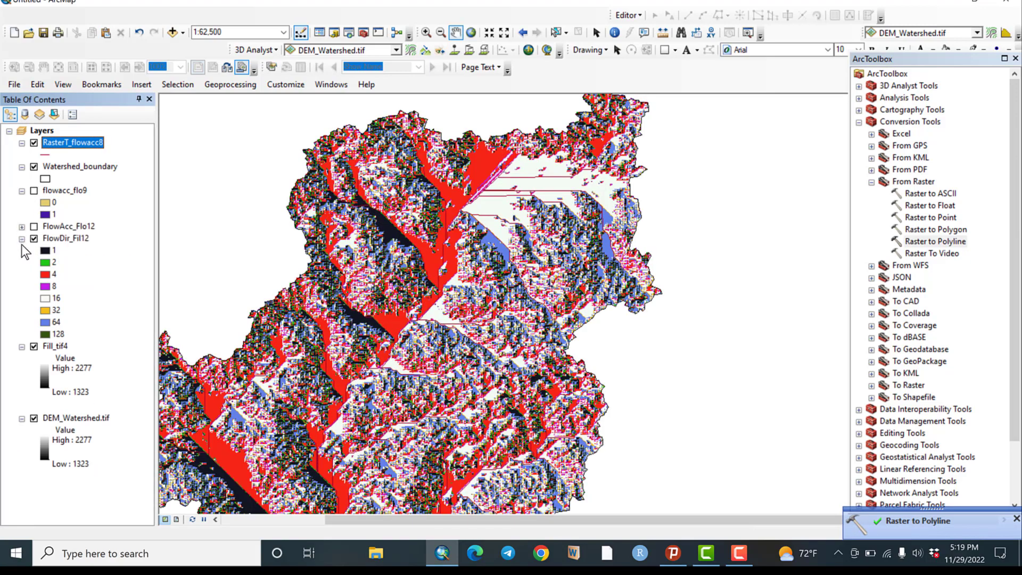
pyautogui.click(34, 238)
pyautogui.click(22, 239)
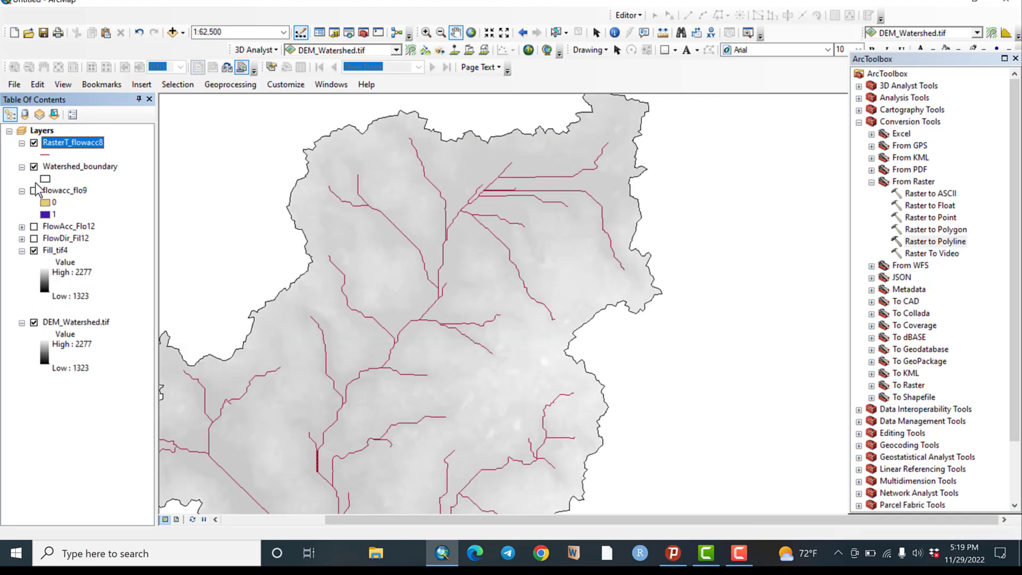
pyautogui.click(34, 250)
pyautogui.moveTo(403, 368); pyautogui.dragTo(458, 282)
# - Change the RasterT_flowacc8 line symbol colour to blue
pyautogui.click(45, 155)
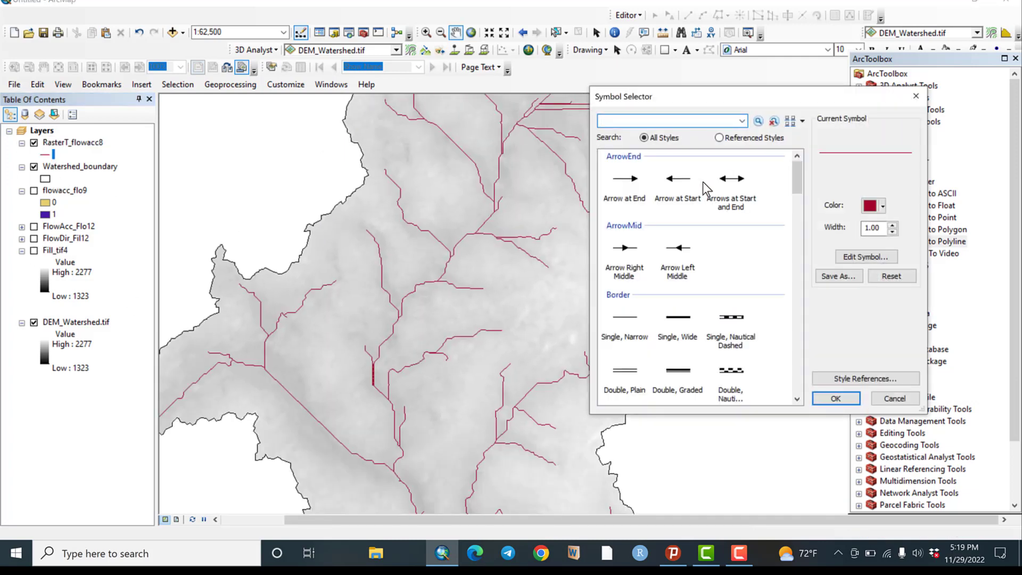
pyautogui.click(874, 208)
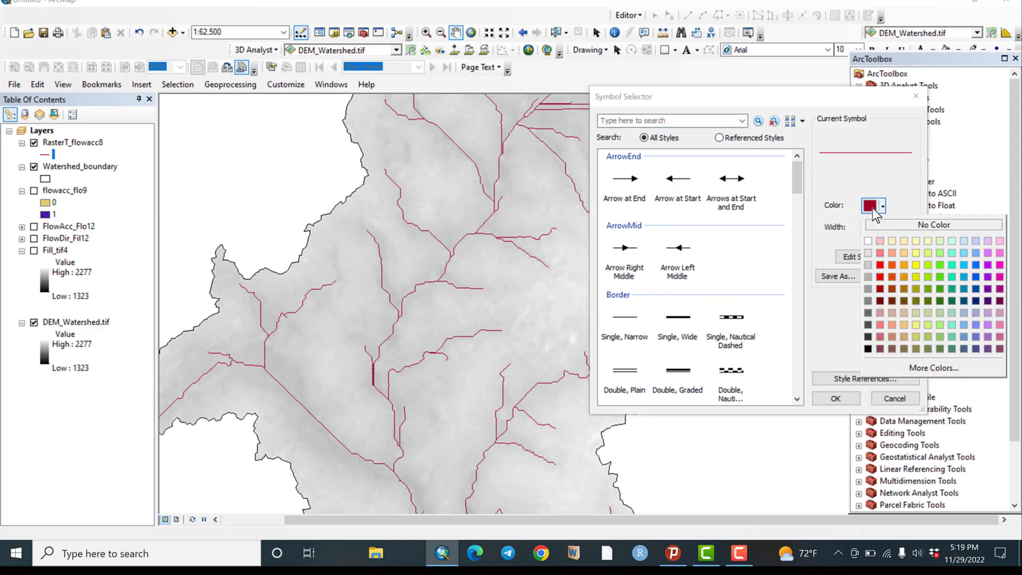
pyautogui.click(975, 265)
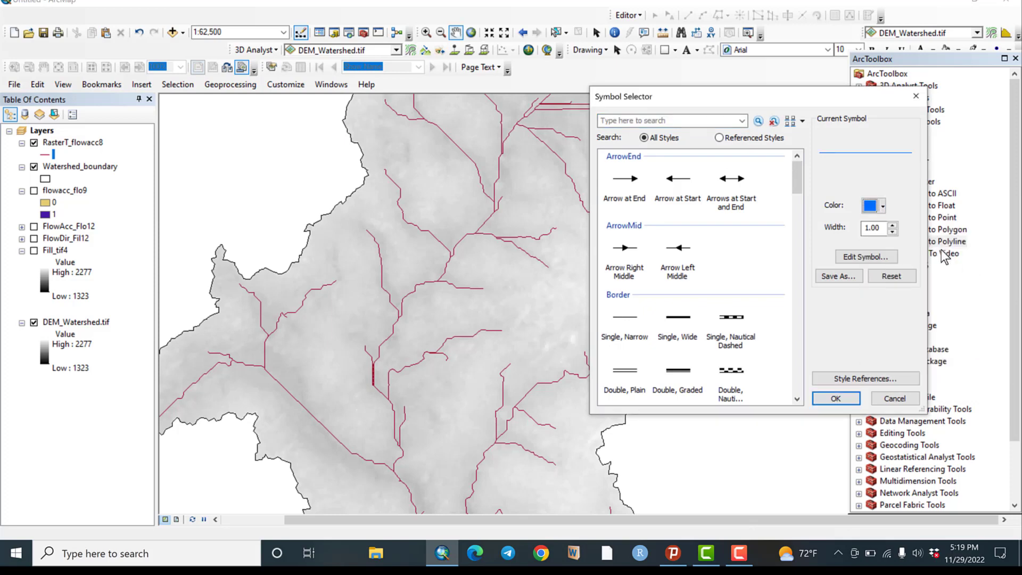
pyautogui.click(848, 397)
pyautogui.moveTo(497, 297); pyautogui.dragTo(483, 190)
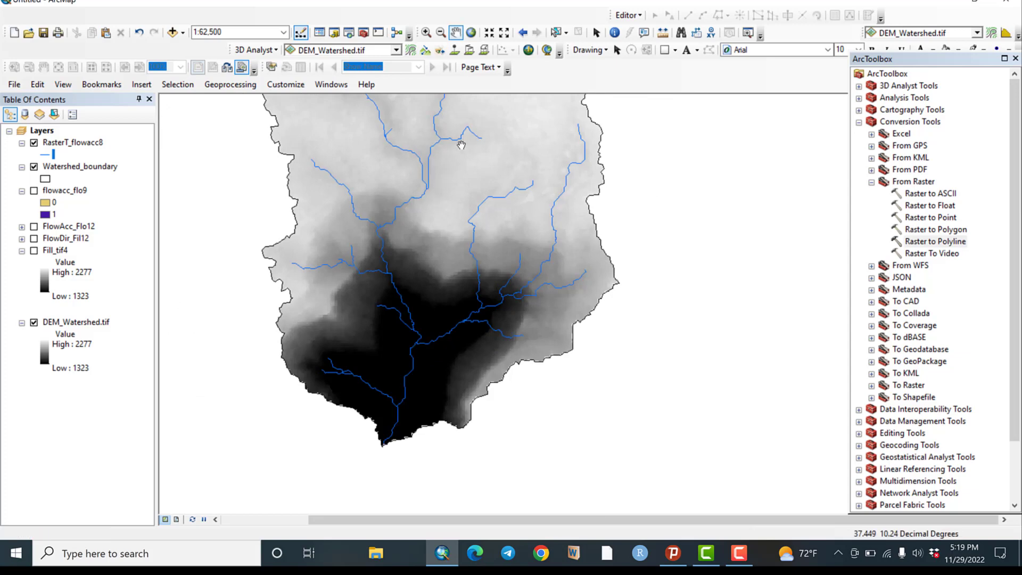
# - Pan and zoom the map to inspect the upper watershed and its top edge
pyautogui.scroll(-2, 450, 206)
pyautogui.moveTo(450, 206); pyautogui.dragTo(468, 373)
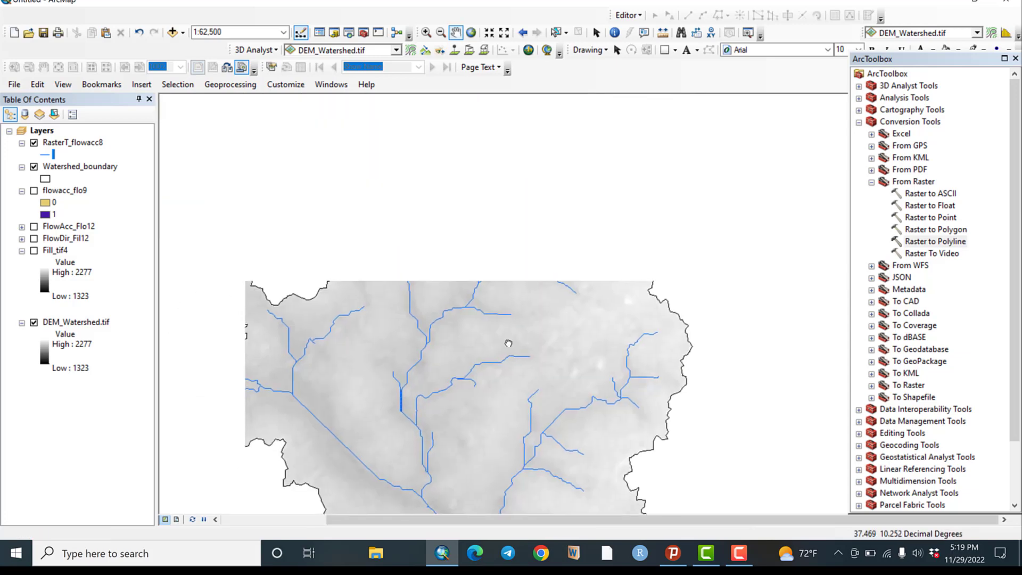
pyautogui.moveTo(458, 176); pyautogui.dragTo(497, 279)
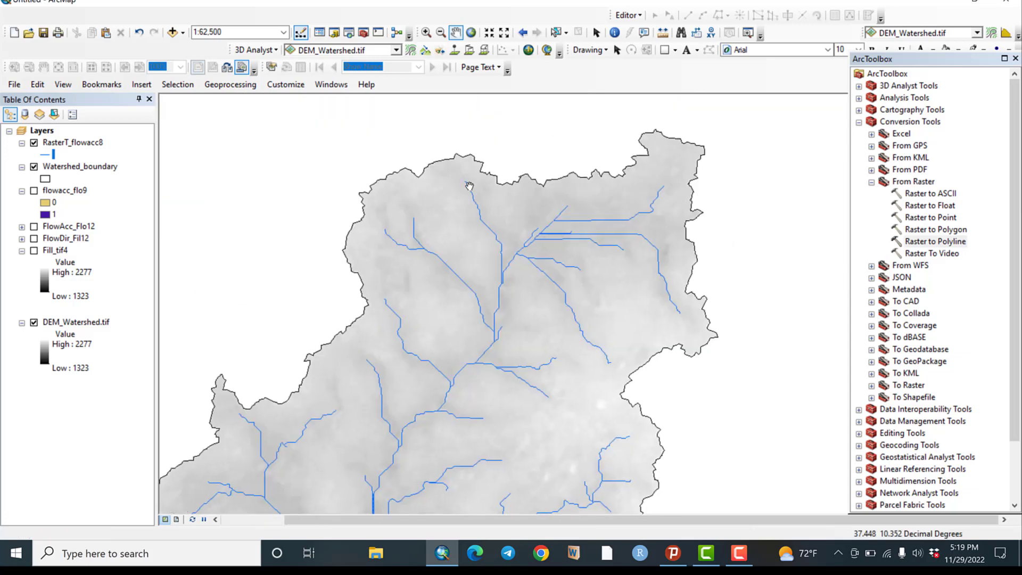
pyautogui.moveTo(590, 167); pyautogui.dragTo(582, 194)
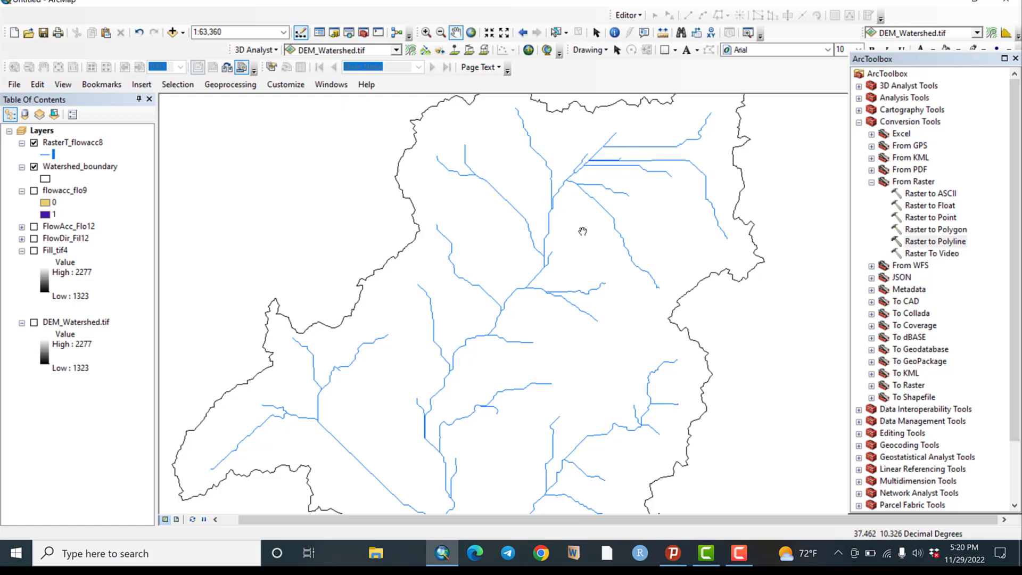
# - Re-centre the watershed and collapse the From Raster and Conversion Tools toolsets
pyautogui.moveTo(583, 232); pyautogui.dragTo(512, 267)
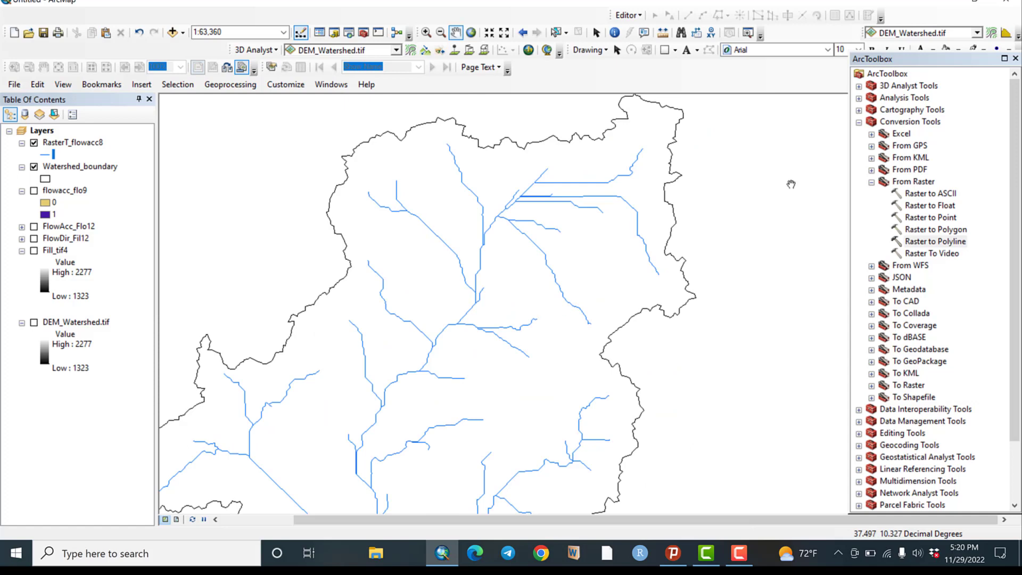
pyautogui.click(871, 182)
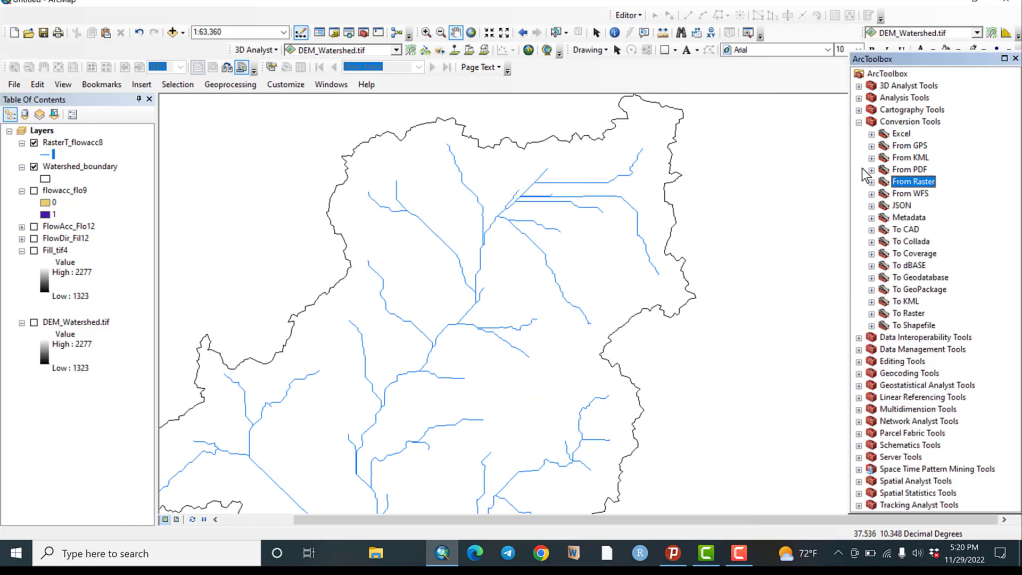
pyautogui.click(858, 122)
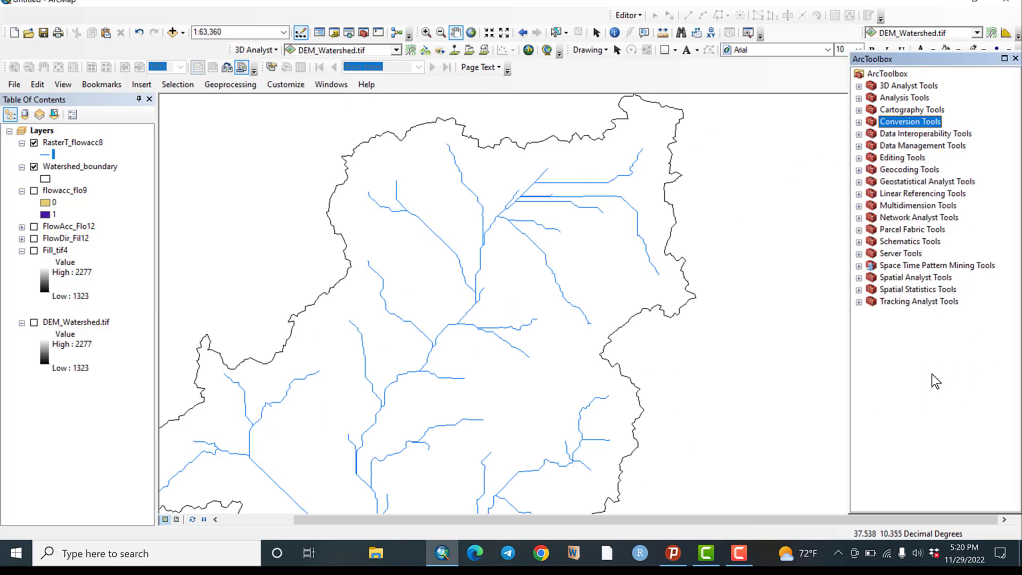
# - Launch Line Density from Spatial Analyst Tools > Density in ArcToolbox
pyautogui.click(859, 278)
pyautogui.click(872, 278)
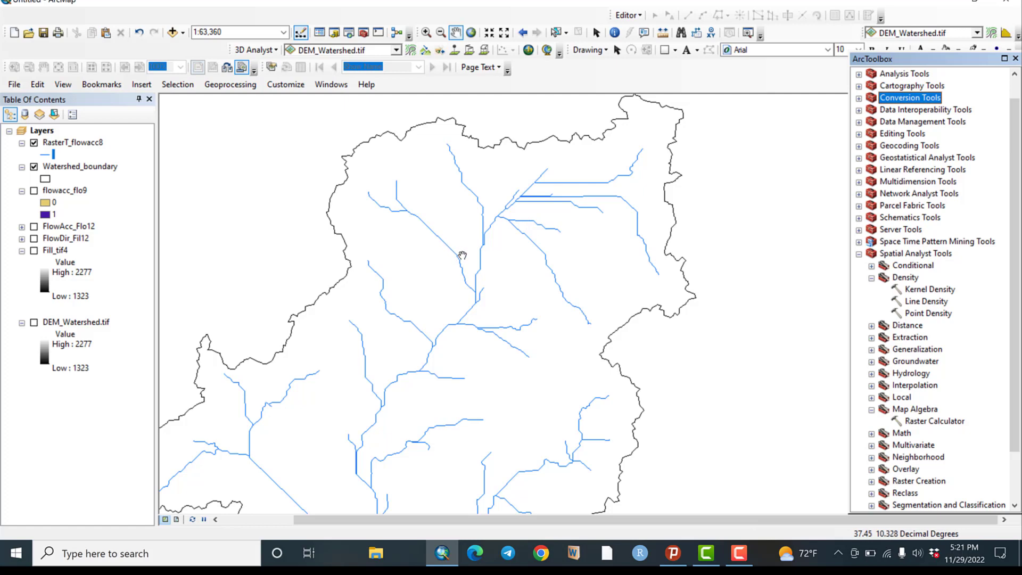
pyautogui.doubleClick(925, 301)
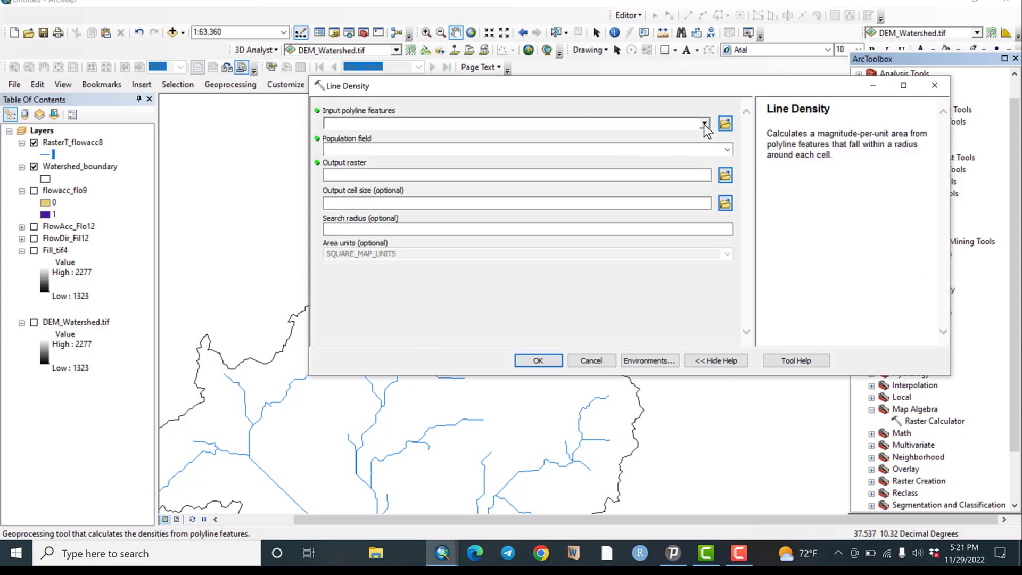
# - Use RasterT_flowacc8 as input polyline features and name the output raster LineDensity
pyautogui.click(704, 123)
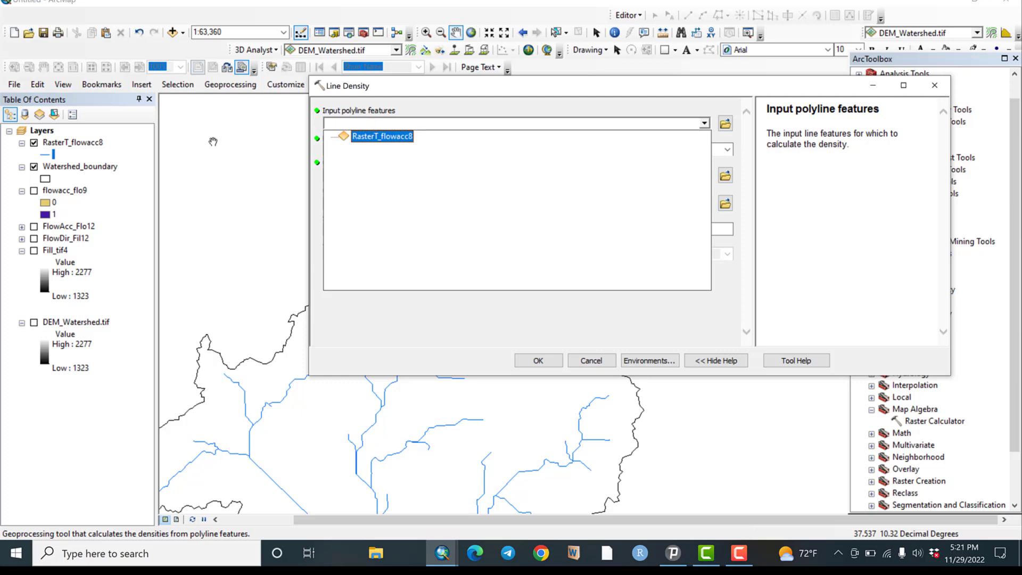
pyautogui.click(373, 137)
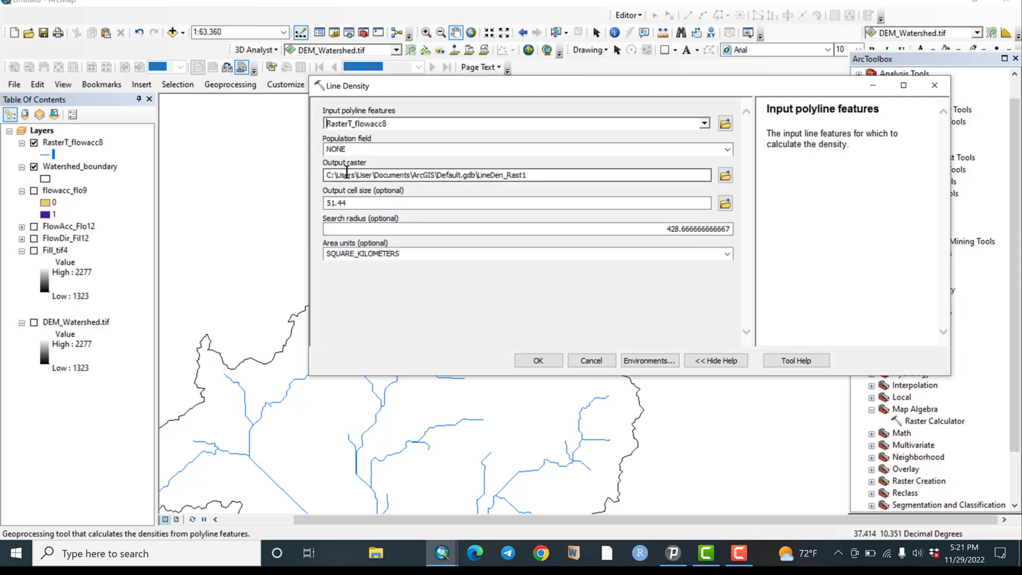
pyautogui.click(551, 177)
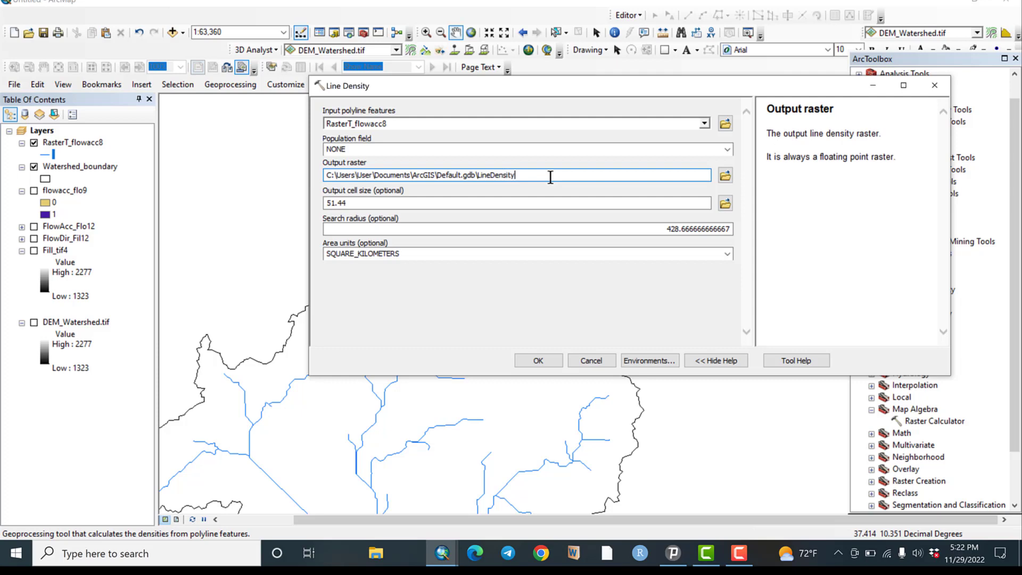
pyautogui.click(725, 176)
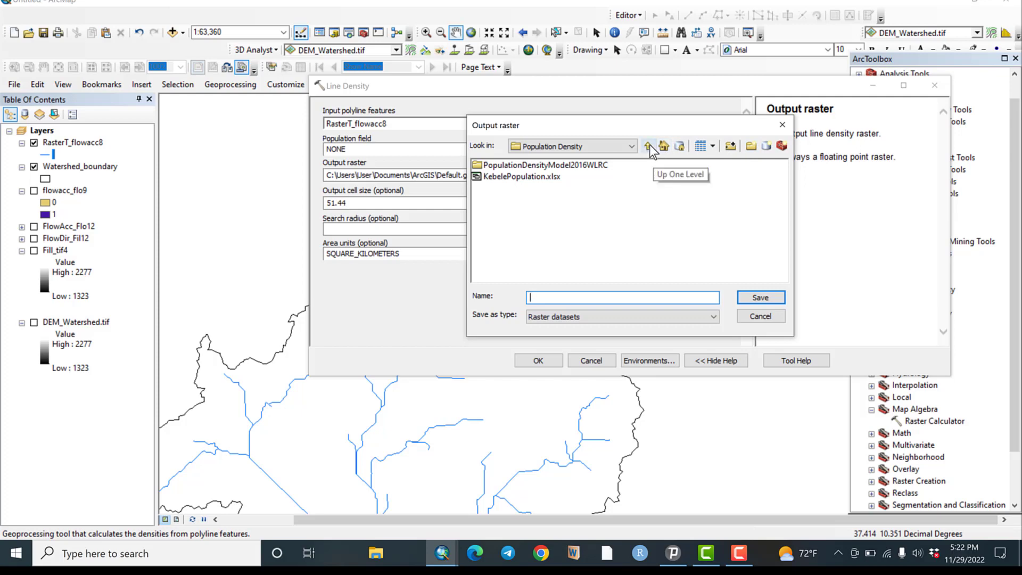
pyautogui.click(782, 125)
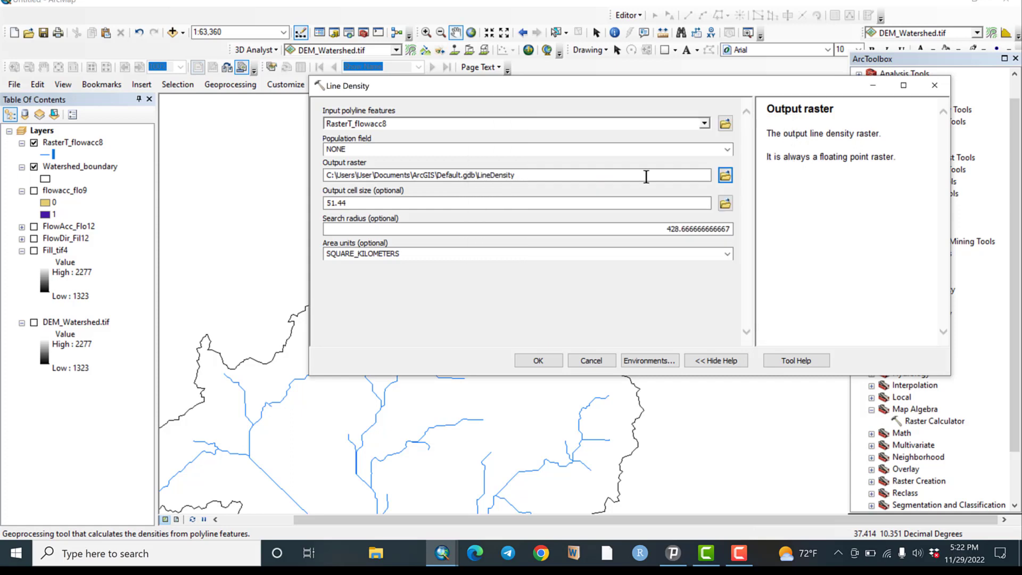
# - Keep the 51.44 output cell size and square kilometres as area units
pyautogui.click(365, 201)
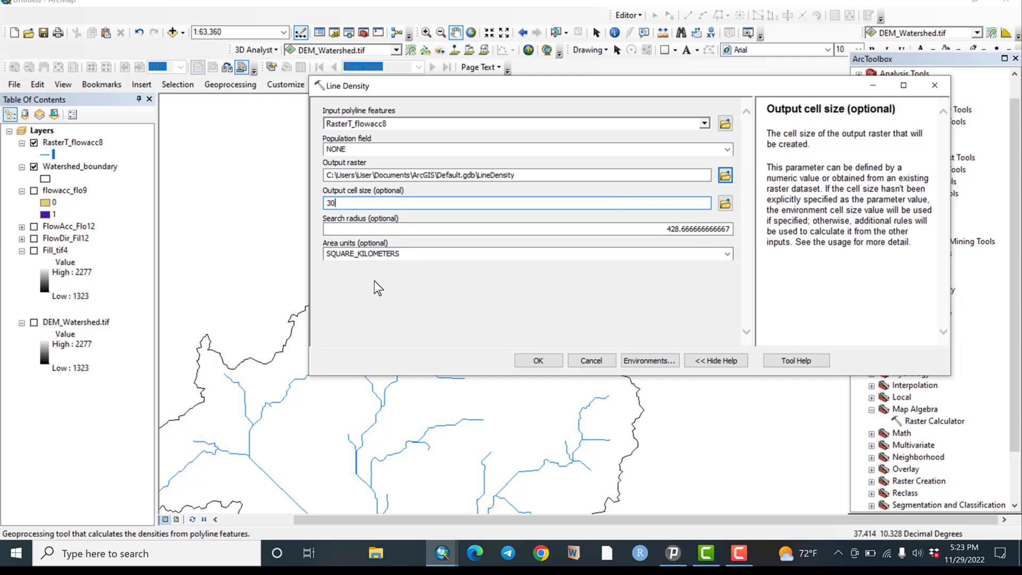
pyautogui.click(729, 254)
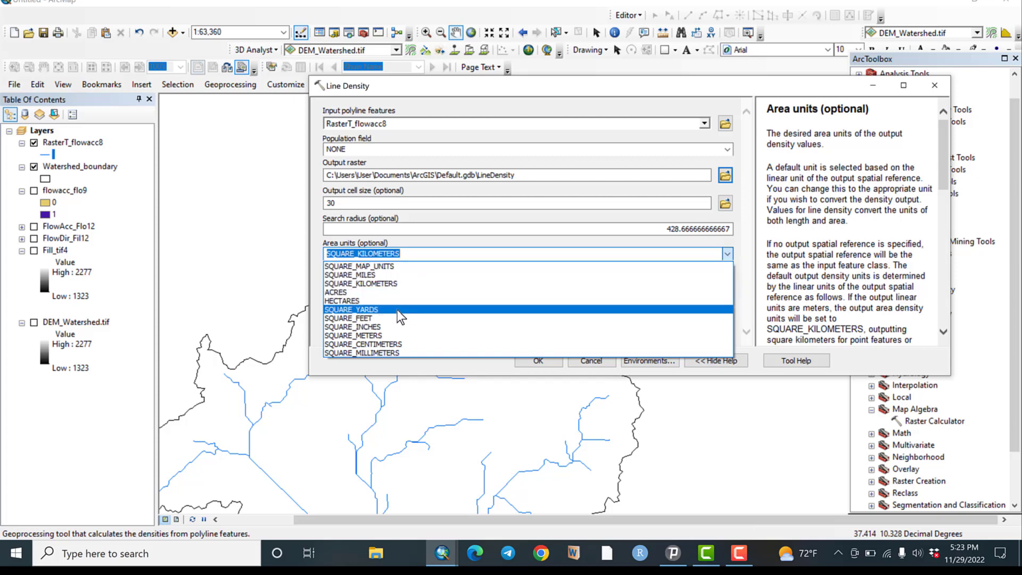
pyautogui.click(465, 225)
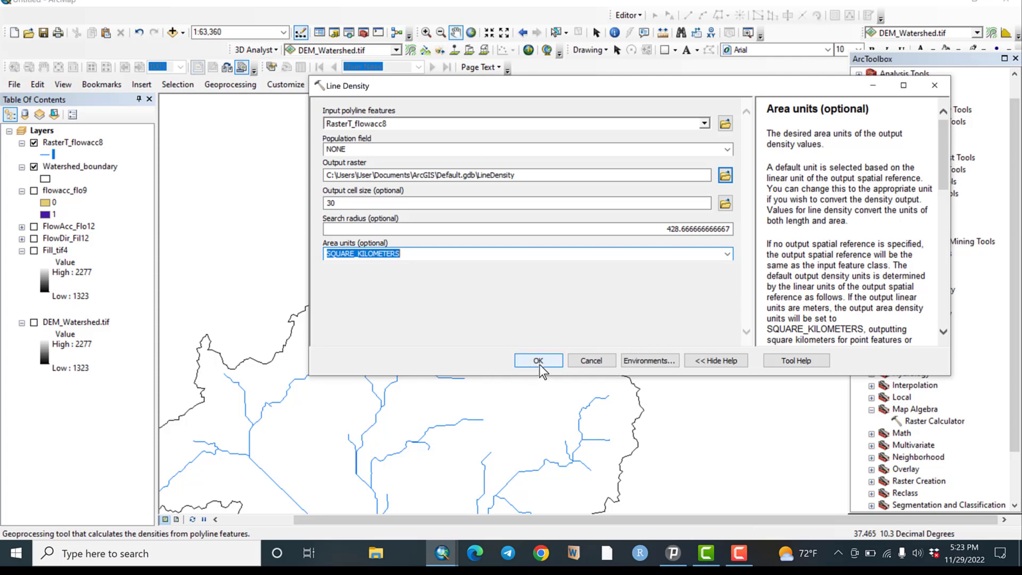
# - Set the Processing Extent environment to Same as layer Watershed_boundary
pyautogui.click(639, 362)
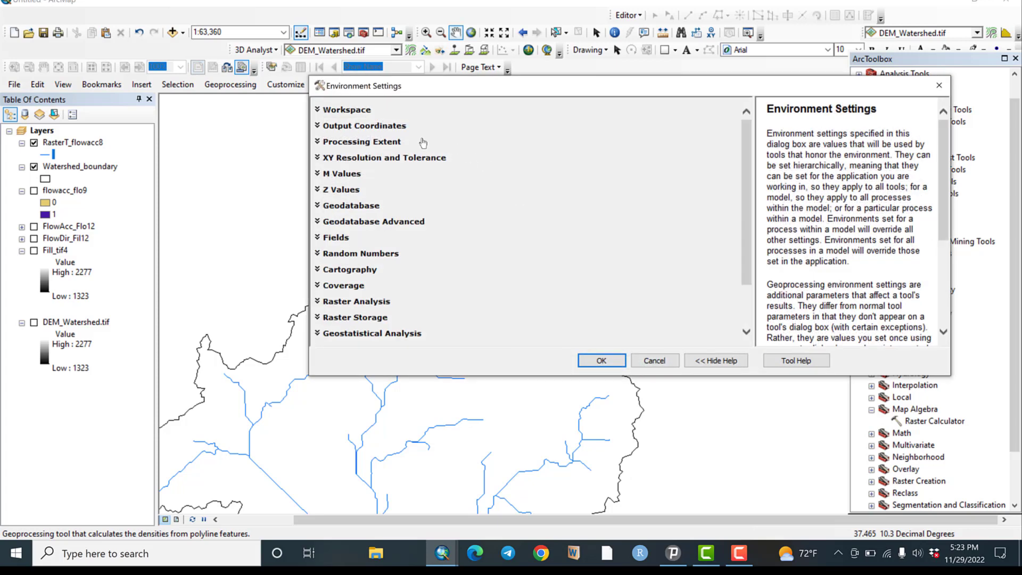
pyautogui.click(371, 141)
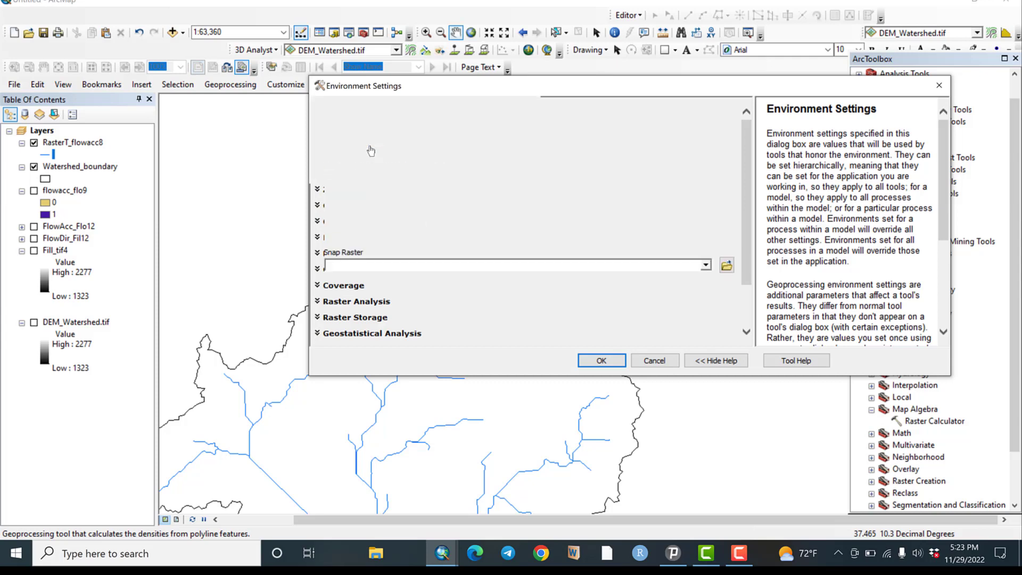
pyautogui.click(376, 167)
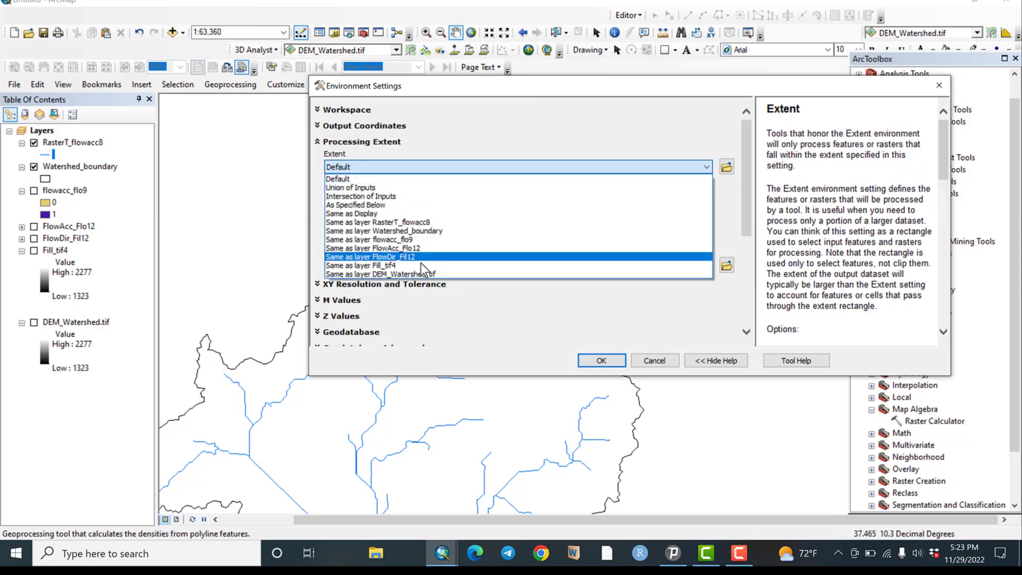
pyautogui.click(430, 232)
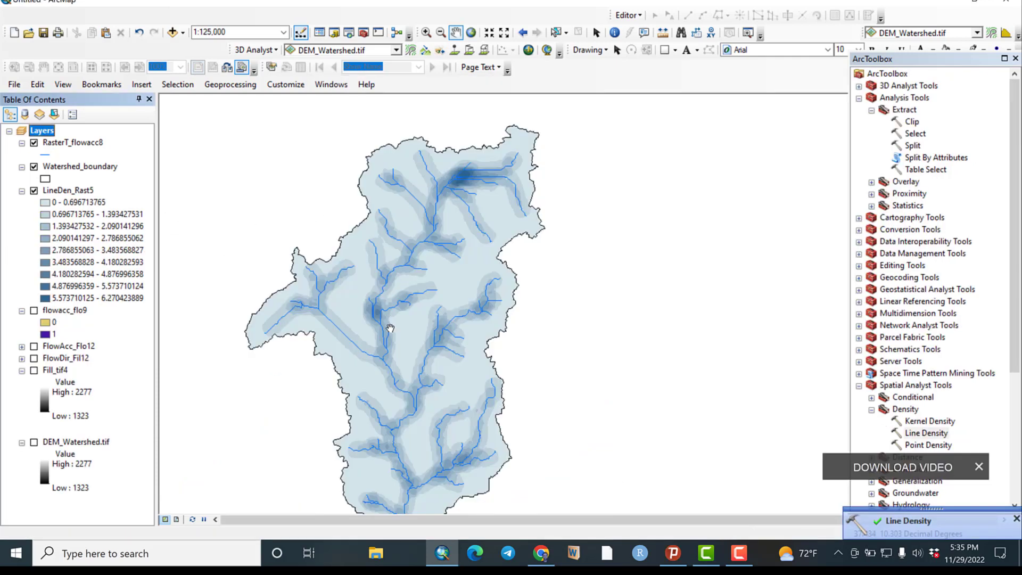
# - Symbolize LineDen_Rast5 as five classified classes with a red-to-blue colour ramp
pyautogui.moveTo(390, 328); pyautogui.dragTo(393, 301)
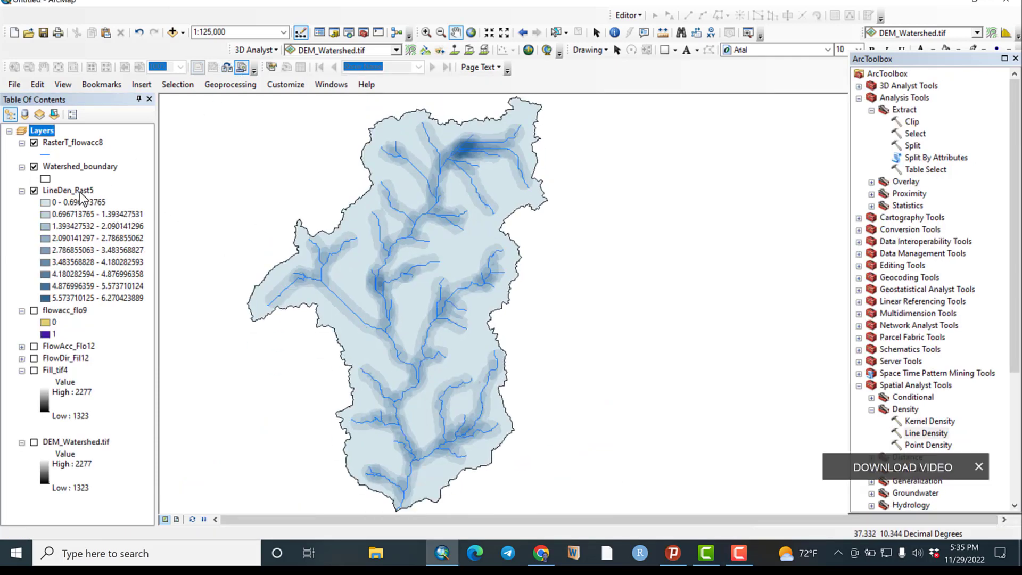
pyautogui.click(79, 192)
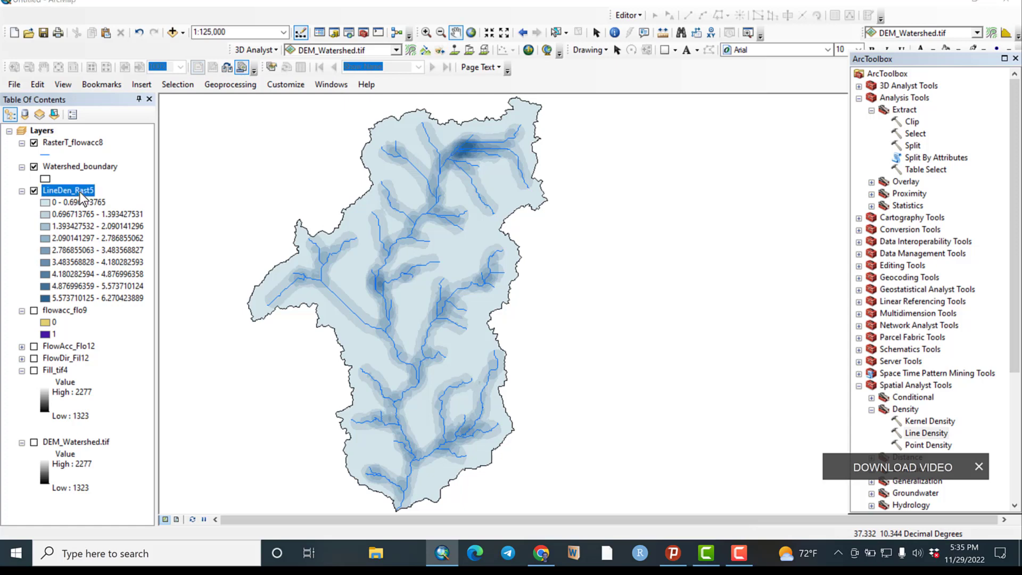
pyautogui.doubleClick(79, 191)
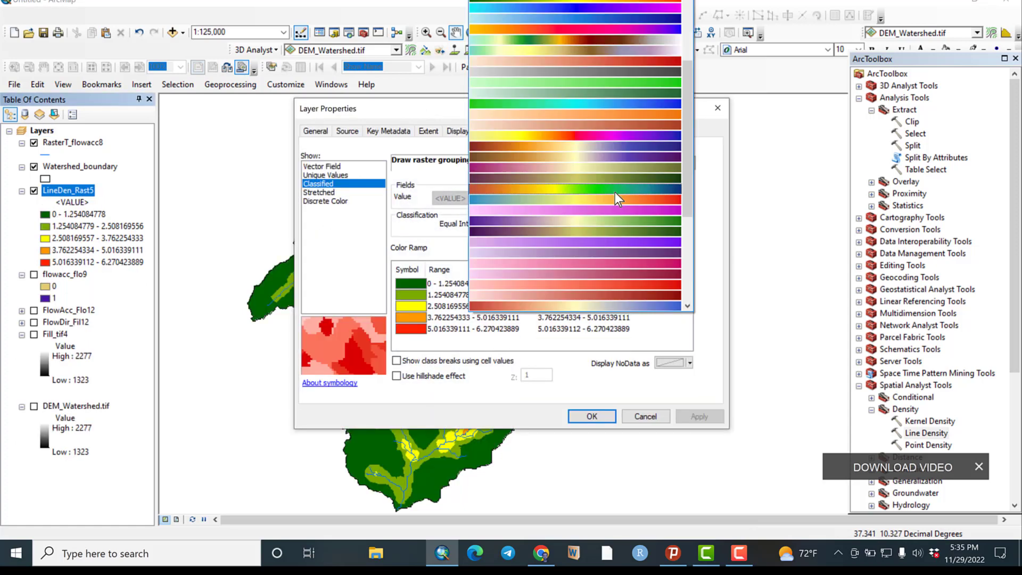
pyautogui.click(617, 191)
pyautogui.click(696, 417)
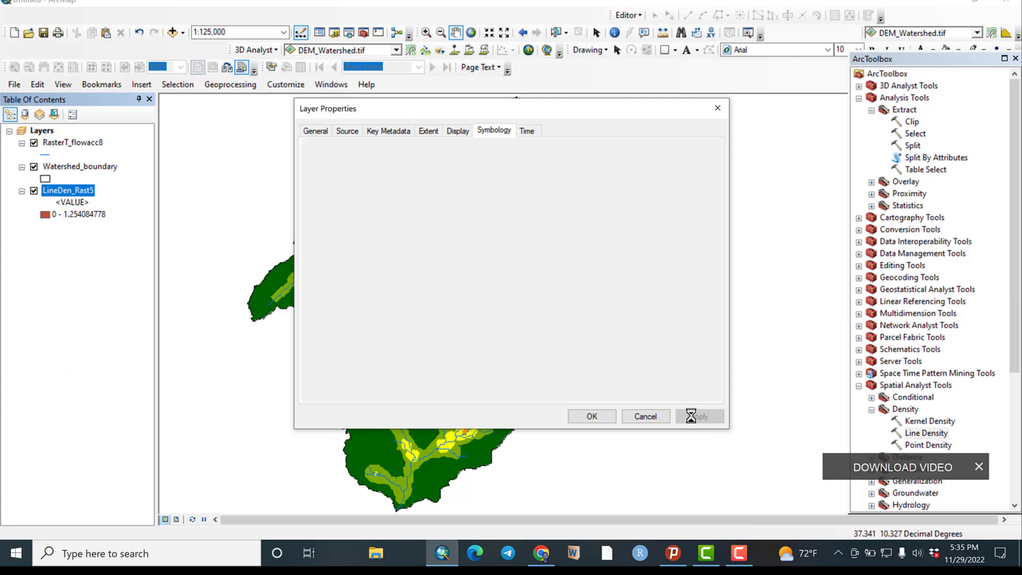
pyautogui.click(591, 416)
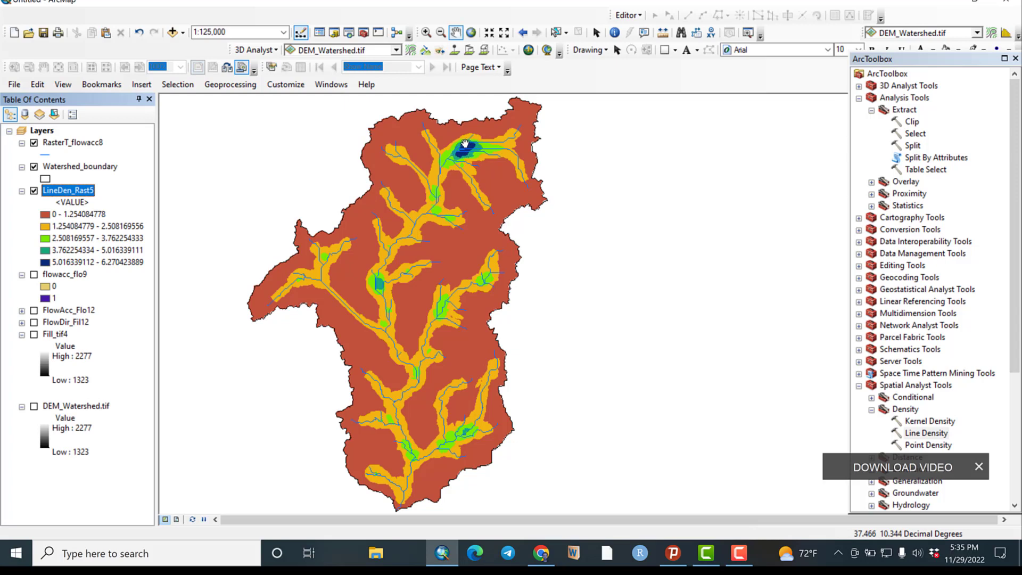
pyautogui.scroll(1, 464, 144)
pyautogui.scroll(2, 464, 149)
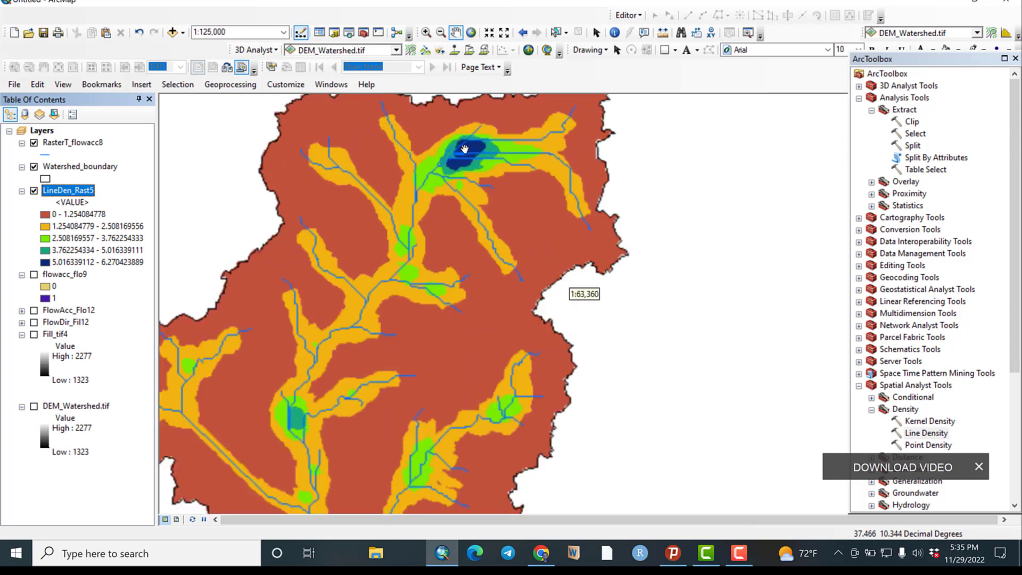
pyautogui.moveTo(464, 172); pyautogui.dragTo(548, 81)
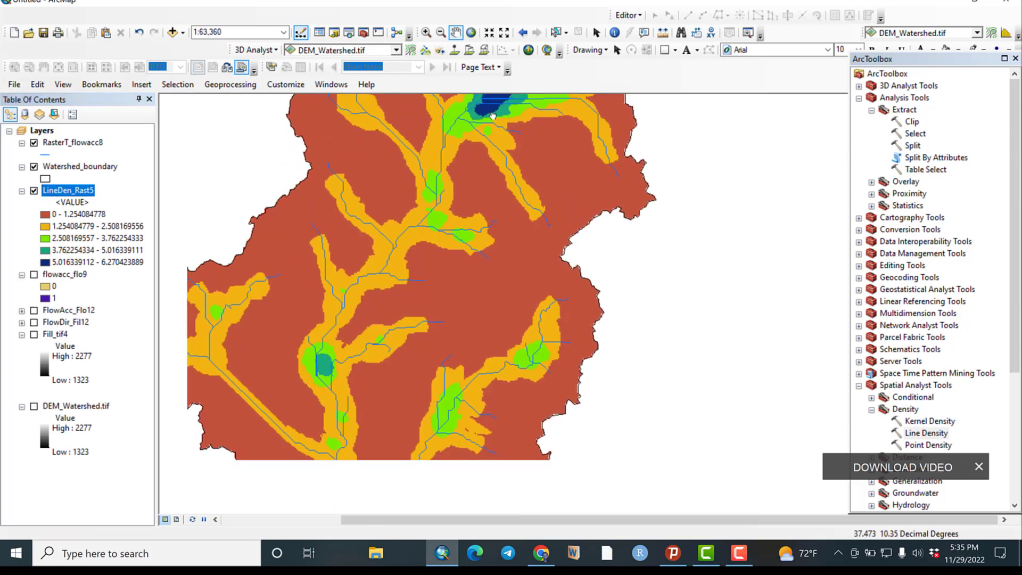
pyautogui.moveTo(390, 364); pyautogui.dragTo(391, 175)
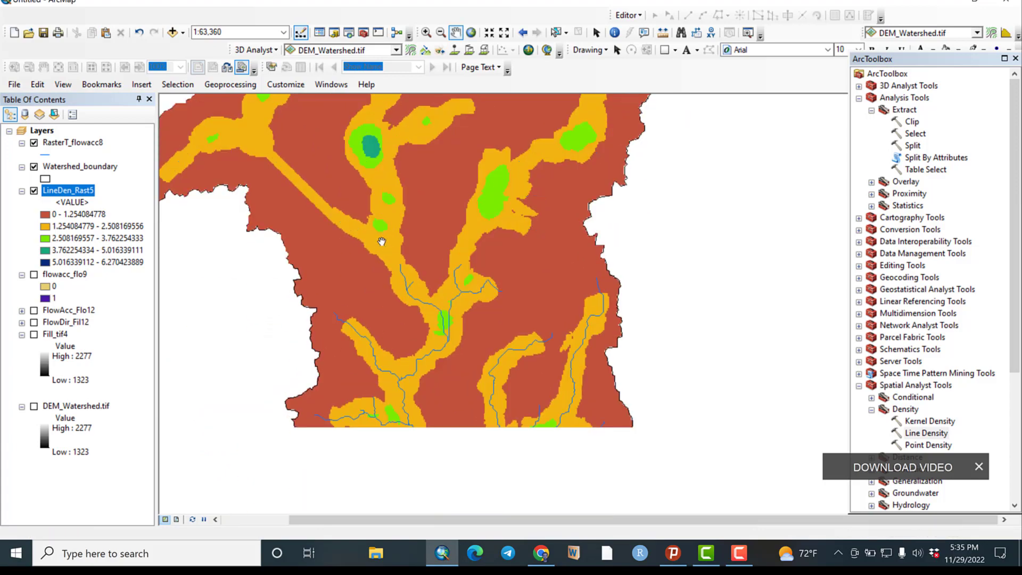
pyautogui.moveTo(397, 367); pyautogui.dragTo(377, 248)
pyautogui.moveTo(412, 338); pyautogui.dragTo(250, 208)
pyautogui.moveTo(468, 346); pyautogui.dragTo(510, 387)
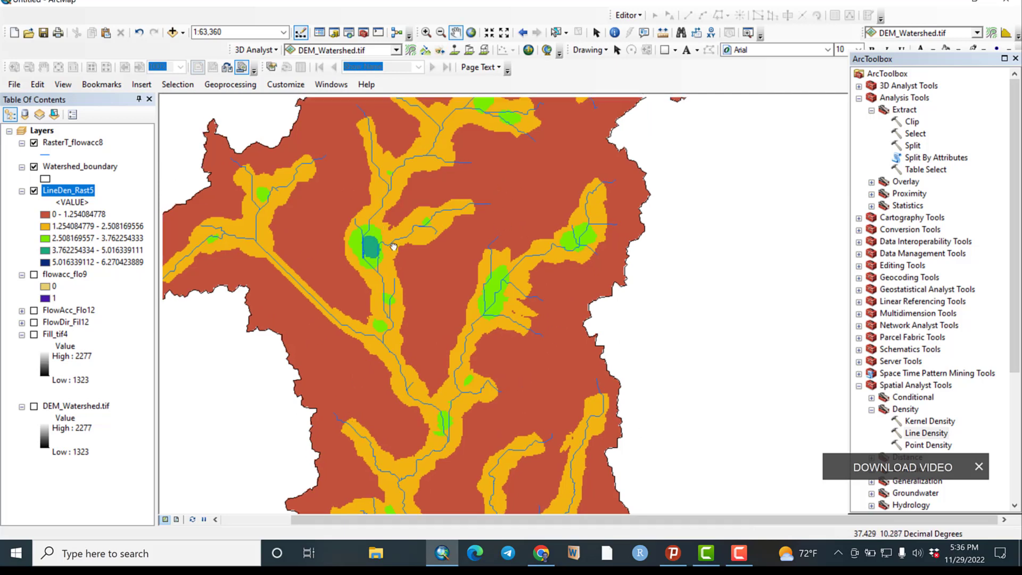
pyautogui.moveTo(375, 214); pyautogui.dragTo(444, 311)
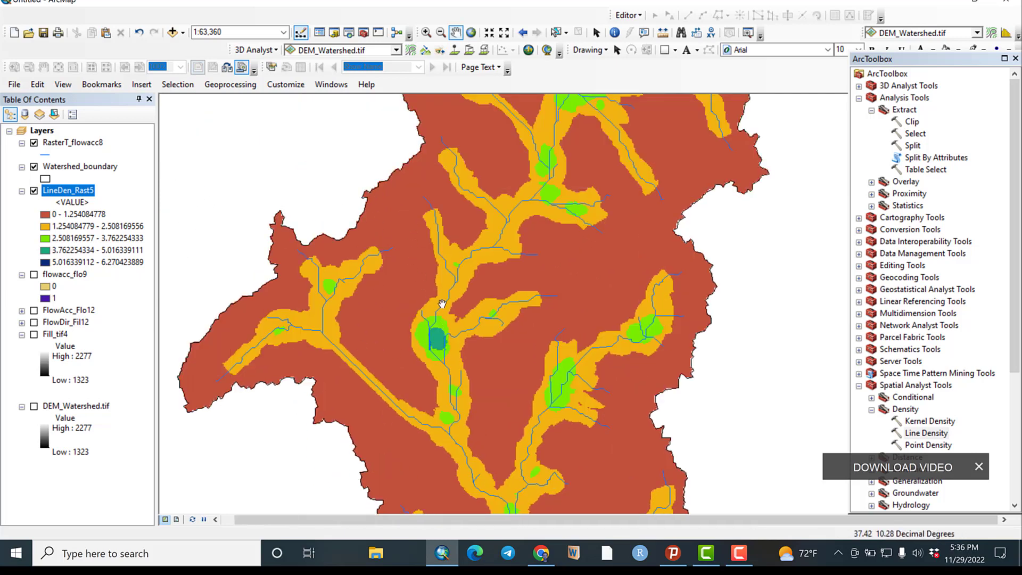
pyautogui.moveTo(472, 455); pyautogui.dragTo(445, 354)
pyautogui.moveTo(442, 420); pyautogui.dragTo(412, 318)
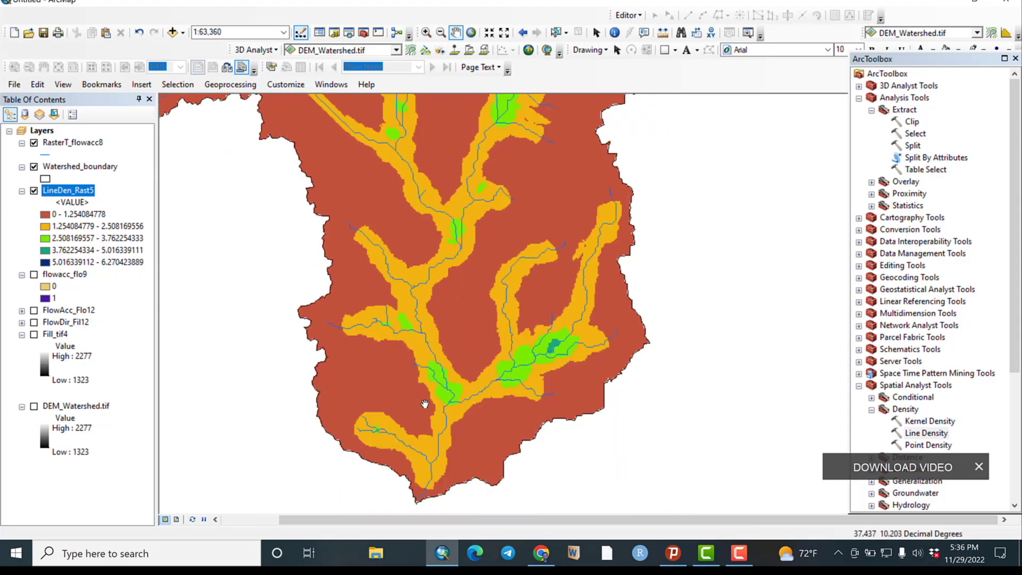
pyautogui.scroll(-2, 412, 318)
pyautogui.scroll(2, 459, 292)
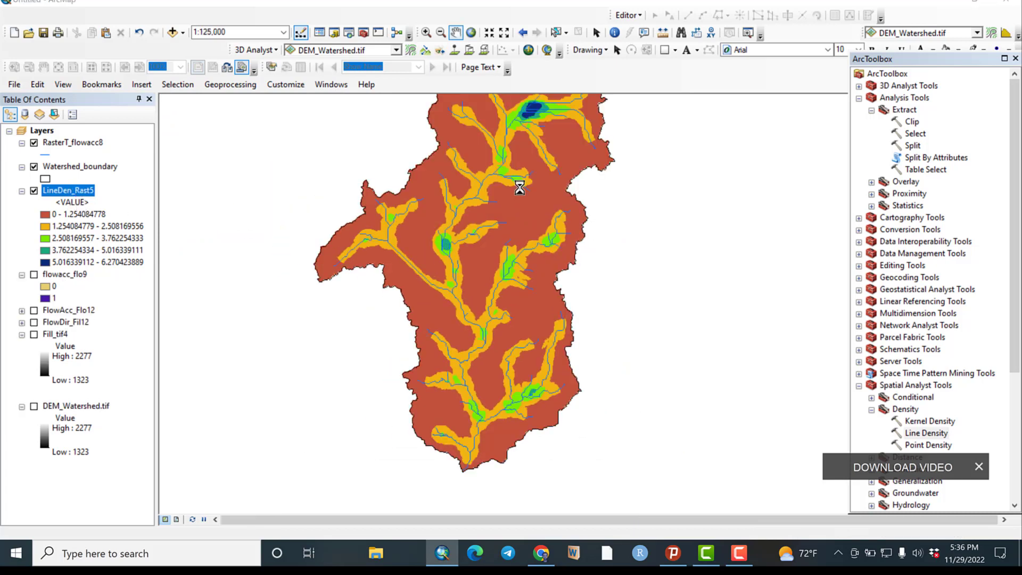
# - Apply numeric rounding to the class labels, giving ranges like 0 - 1.25 and 1.26 - 2.51
pyautogui.rightClick(580, 296)
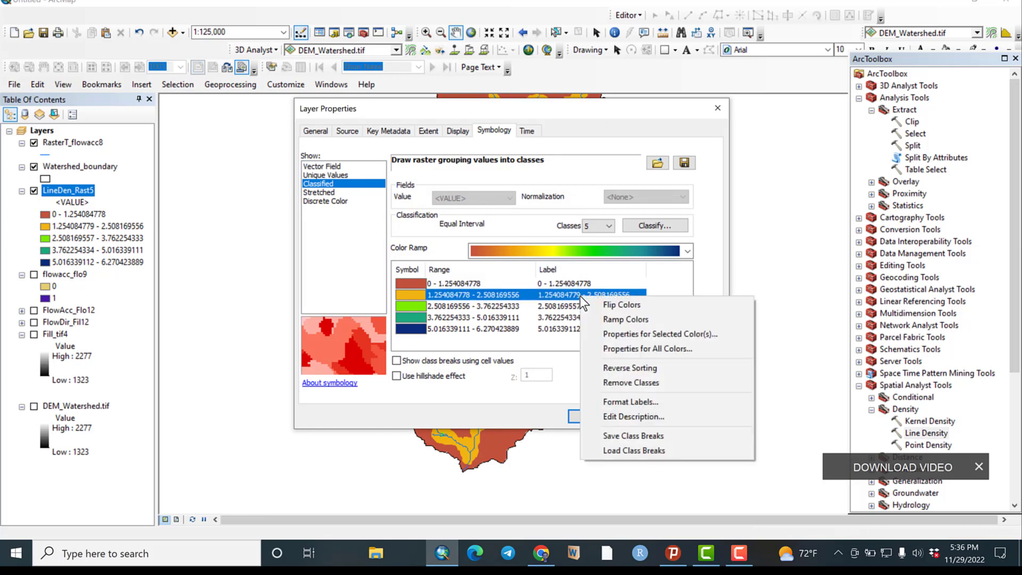
pyautogui.click(658, 405)
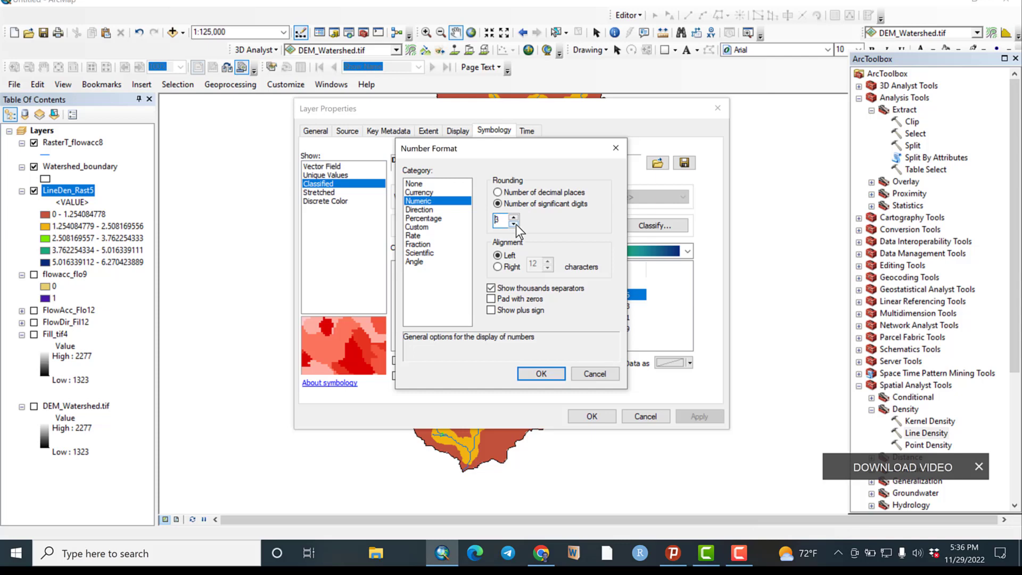
pyautogui.click(540, 374)
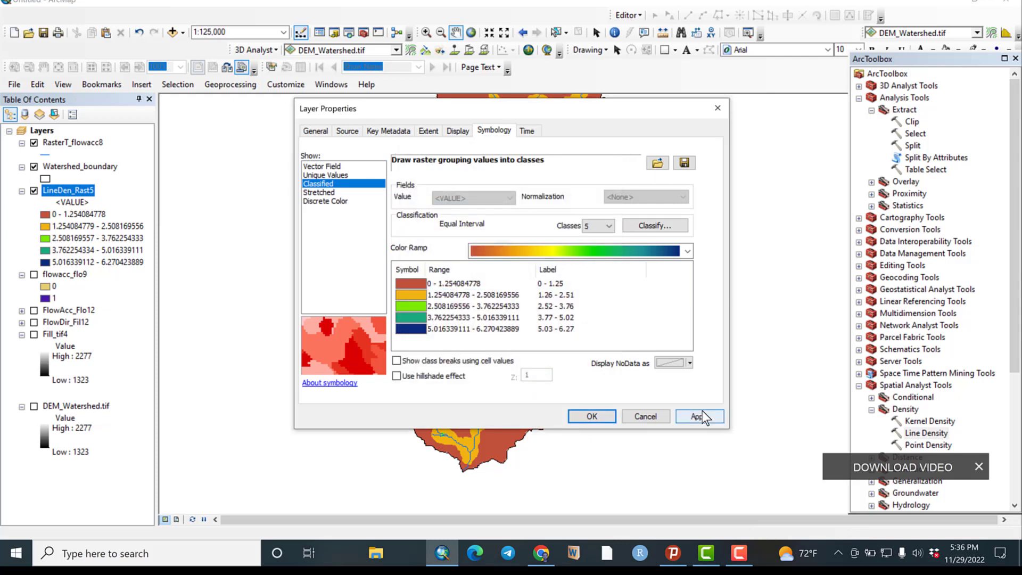
pyautogui.click(699, 416)
pyautogui.click(592, 417)
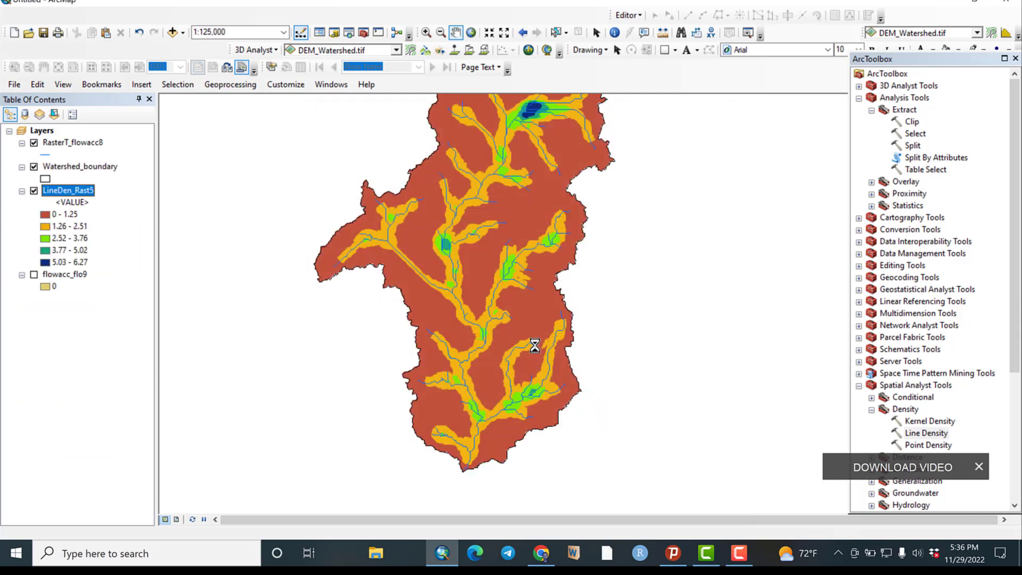
# - Rename LineDen_Rast5 to 'Drainage density' in the Table of Contents
pyautogui.click(71, 195)
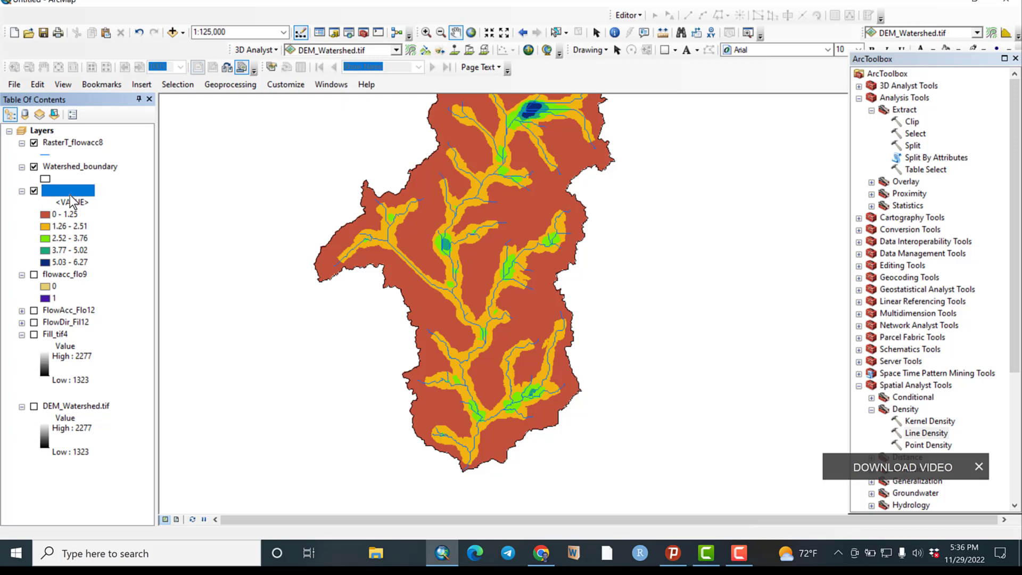
pyautogui.write('Drainage')
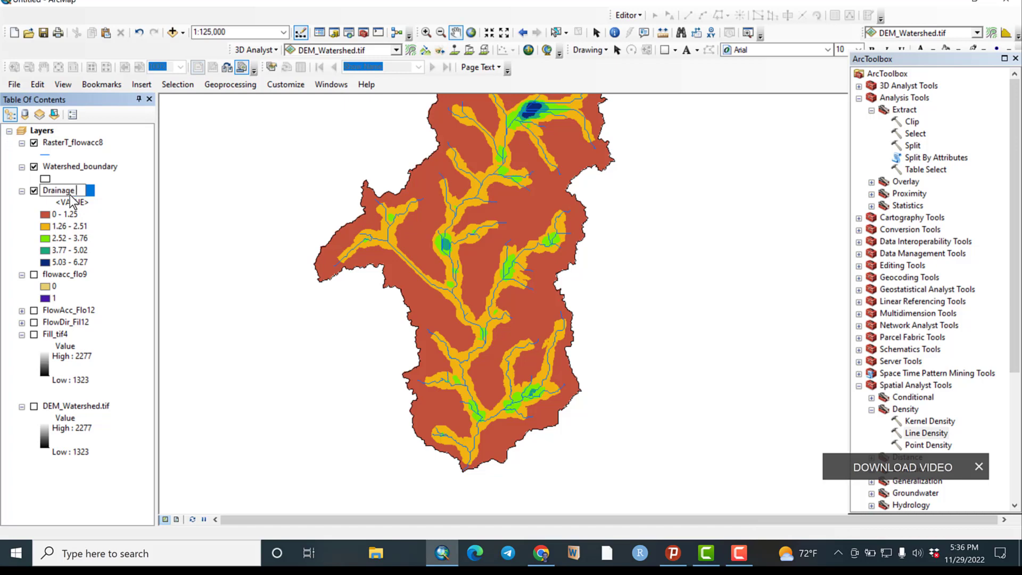
pyautogui.write(' density')
pyautogui.press('Return')
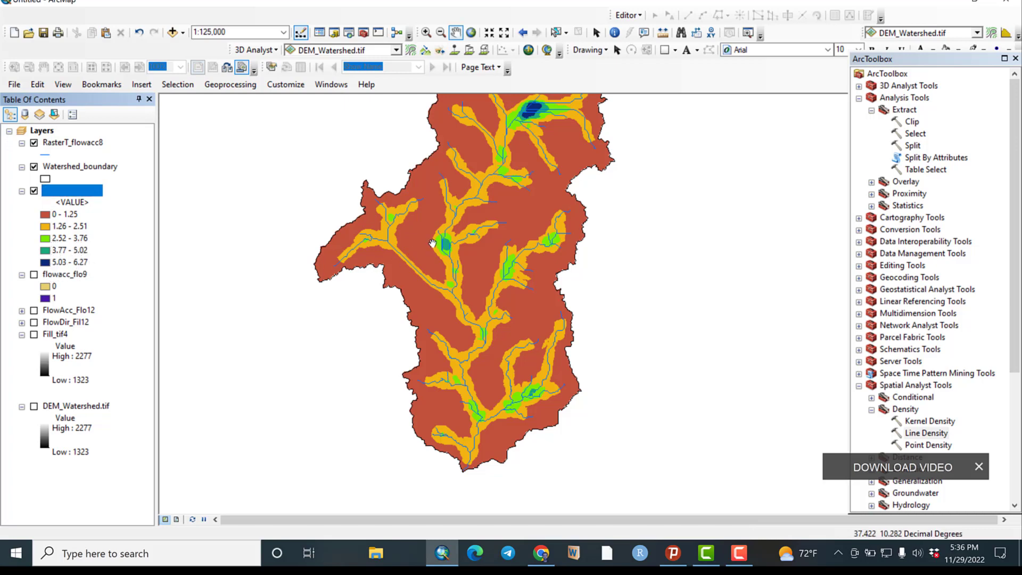
pyautogui.moveTo(432, 244); pyautogui.dragTo(365, 292)
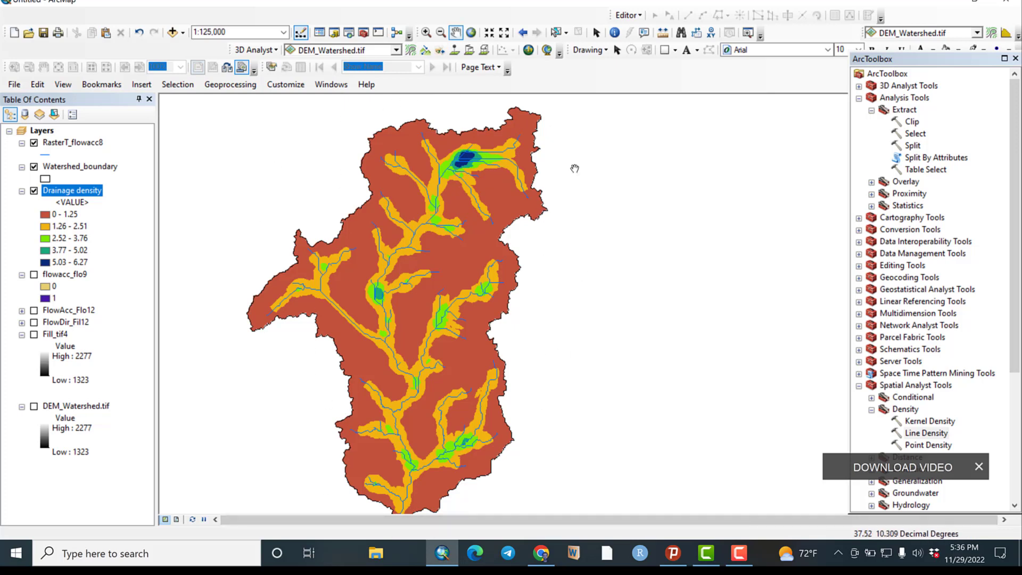
pyautogui.press('alt')
pyautogui.moveTo(401, 317); pyautogui.dragTo(392, 297)
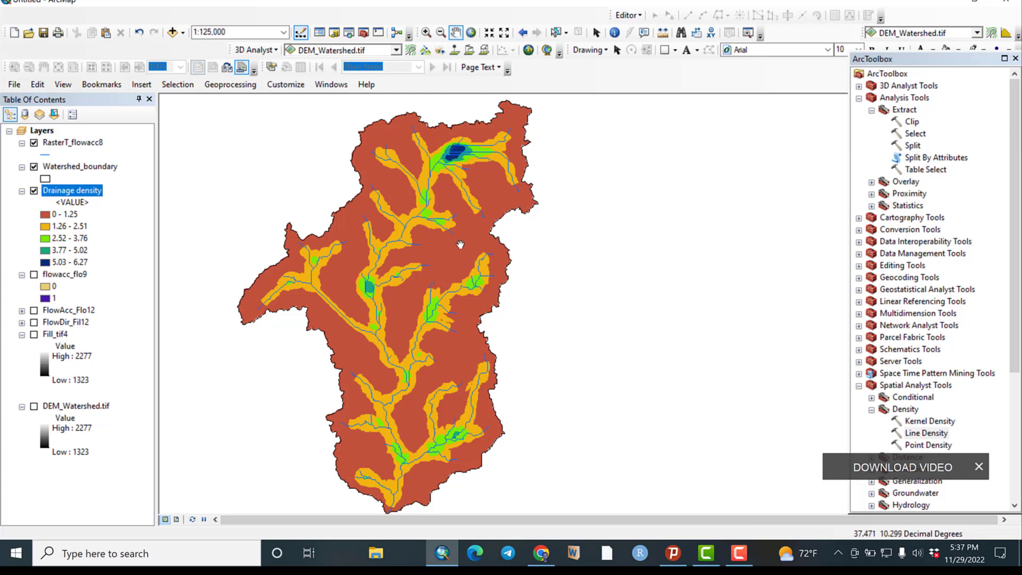
pyautogui.moveTo(407, 202)
pyautogui.mouseDown()
pyautogui.moveTo(444, 212)
pyautogui.moveTo(424, 203)
pyautogui.mouseUp()
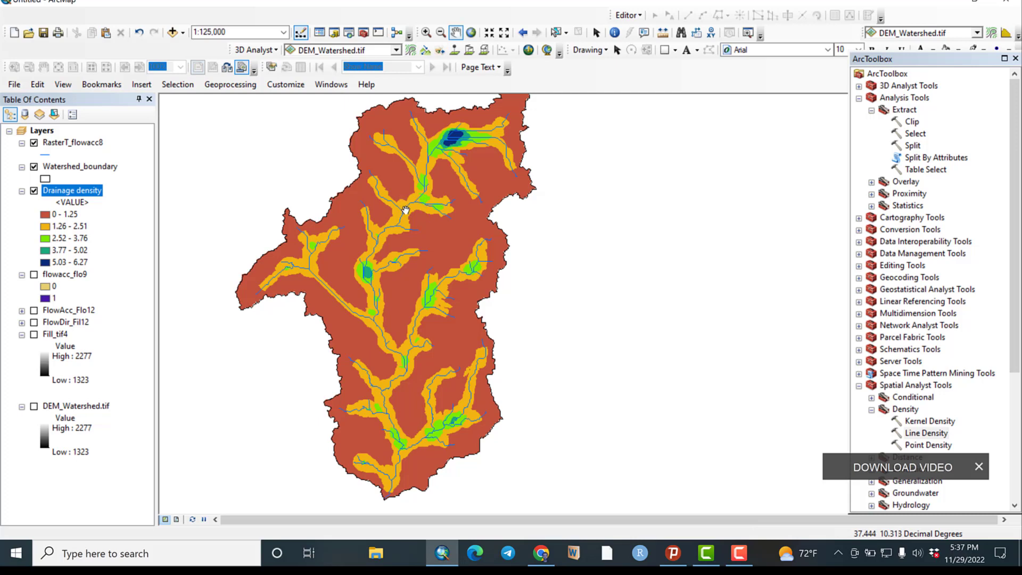
pyautogui.moveTo(415, 191); pyautogui.dragTo(382, 208)
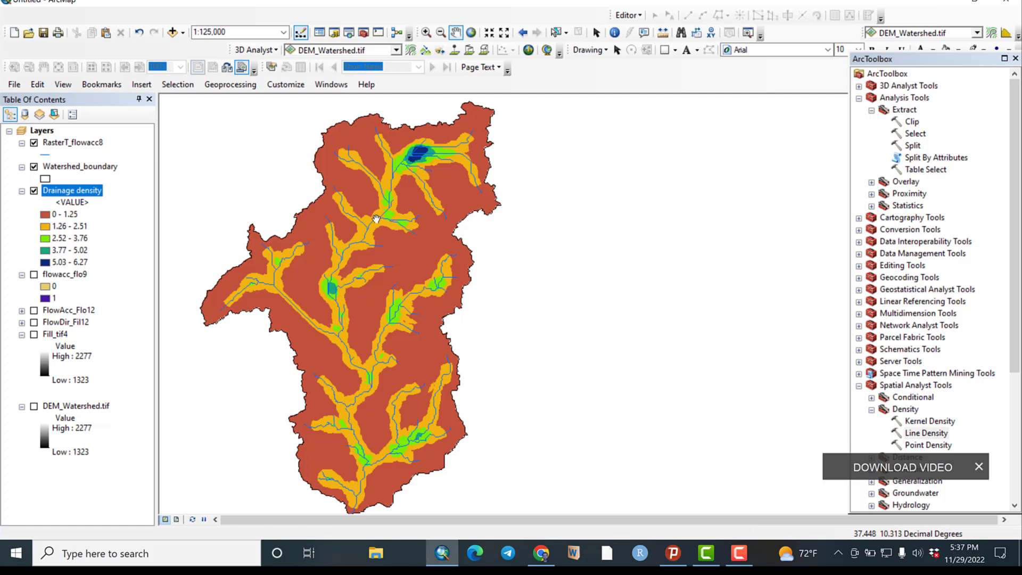
pyautogui.moveTo(381, 217)
pyautogui.mouseDown()
pyautogui.moveTo(396, 222)
pyautogui.moveTo(393, 213)
pyautogui.moveTo(396, 227)
pyautogui.mouseUp()
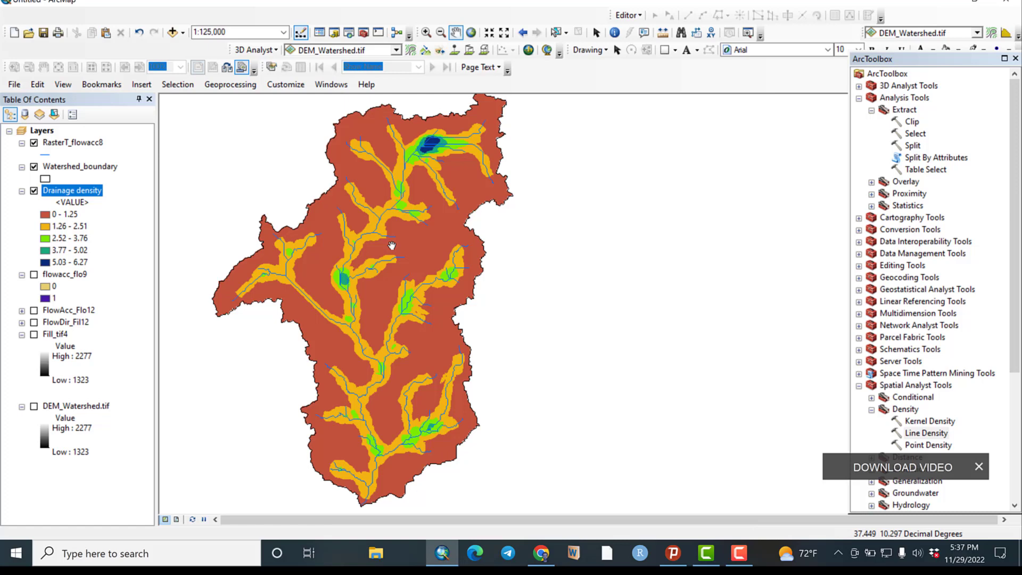
pyautogui.moveTo(392, 243); pyautogui.dragTo(380, 253)
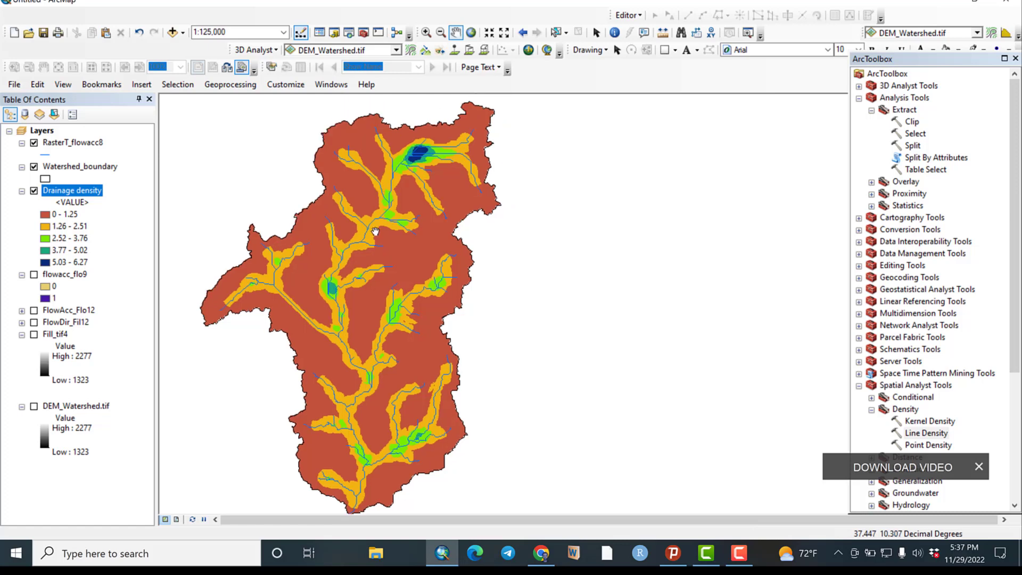